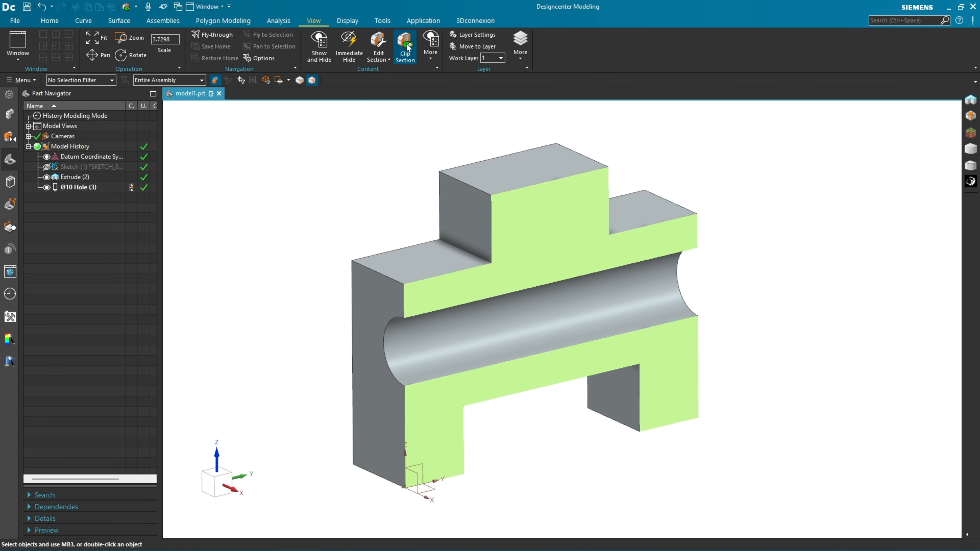
Step: Toggle the section clipping of the finished part to inspect its through hole
click(406, 46)
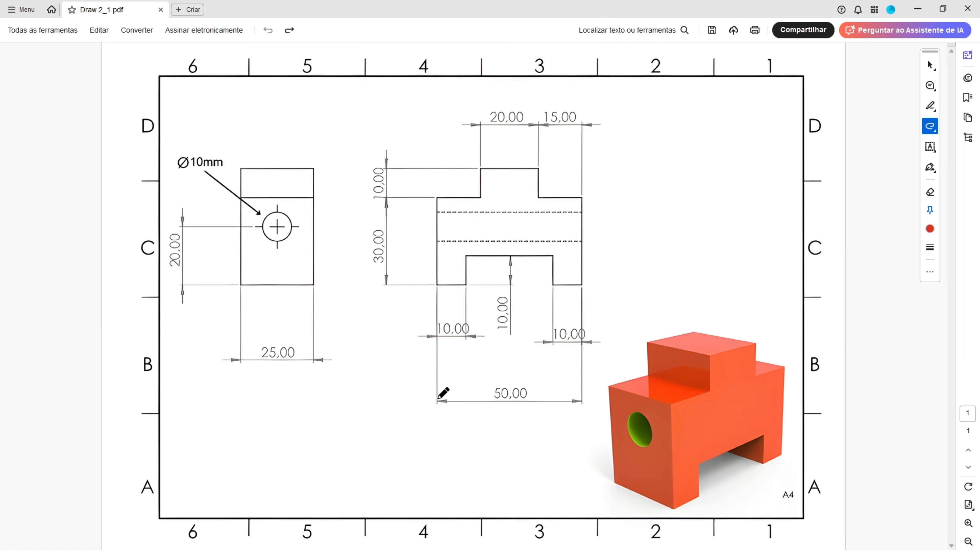
Step: In Draw 2_1.pdf, draw a red arrow toward the 3D picture and trace the lower stepped outline of the front view
mouse_move(492, 442)
mouse_down()
mouse_move(575, 440)
mouse_move(571, 448)
mouse_up()
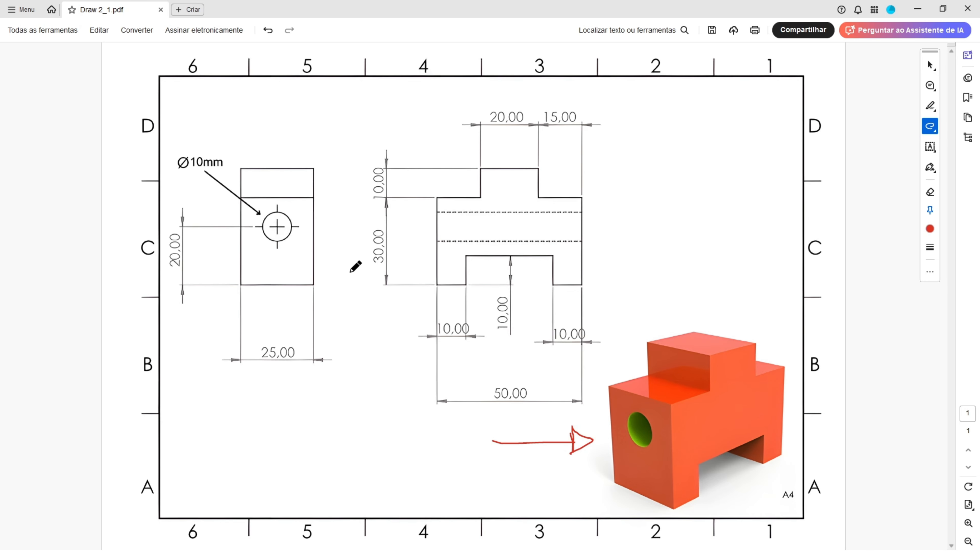
ctrl+scroll(486, 203, up, 3)
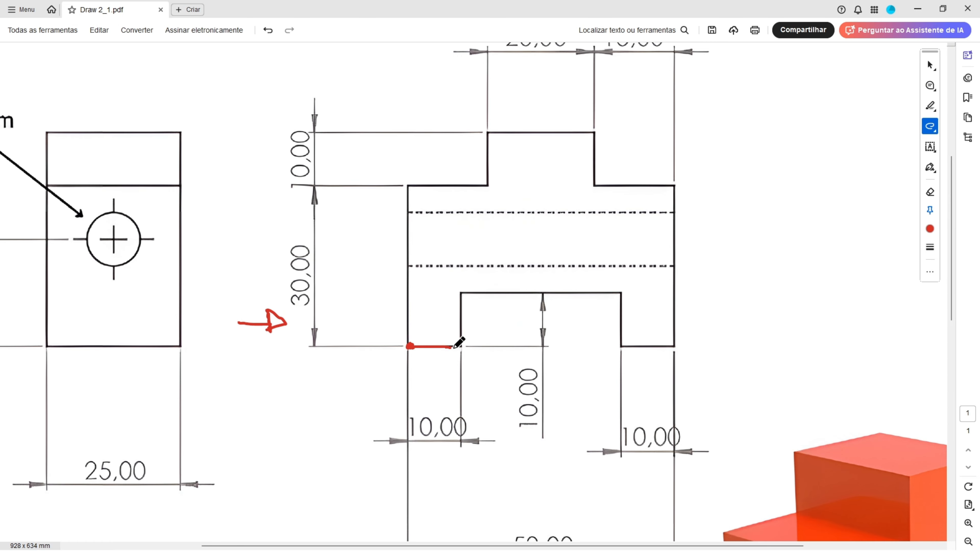
drag(492, 294, 596, 292)
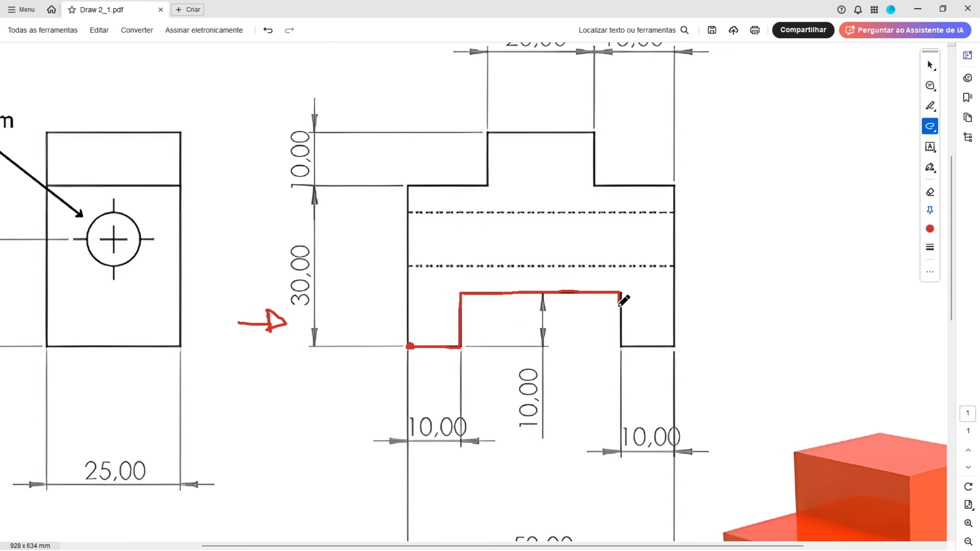
drag(623, 343, 675, 346)
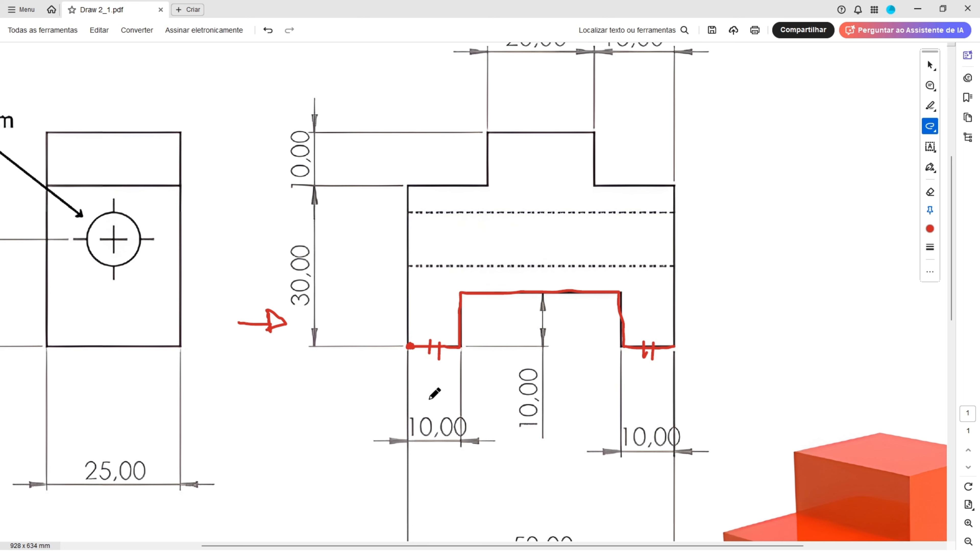
Step: Mark red boxes around the front view's 10,00 foot width, 10,00 notch height and 50,00 overall length
scroll(434, 394, down, 3)
mouse_move(407, 343)
mouse_down()
mouse_move(478, 338)
mouse_move(466, 370)
mouse_move(401, 340)
mouse_up()
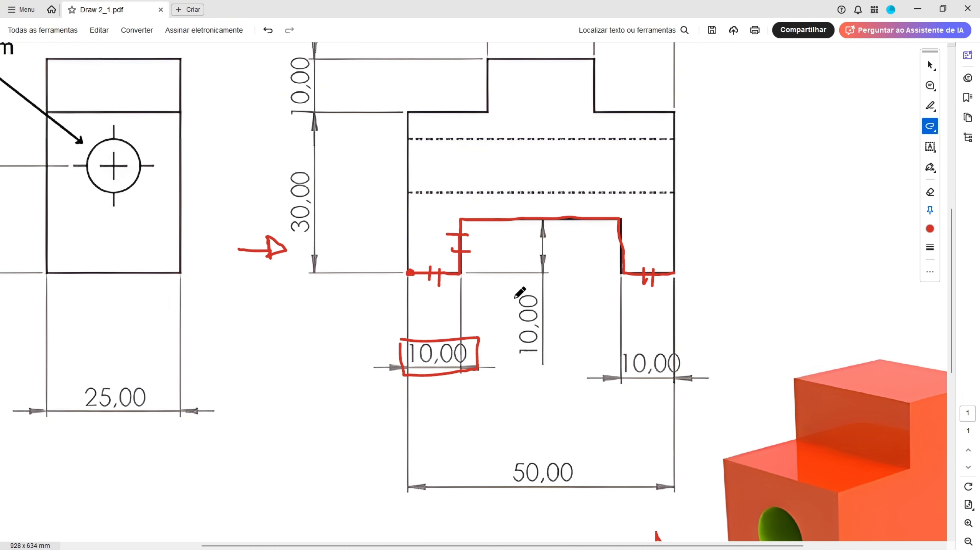
mouse_move(514, 297)
mouse_down()
mouse_move(516, 332)
mouse_move(549, 362)
mouse_move(549, 297)
mouse_move(515, 301)
mouse_up()
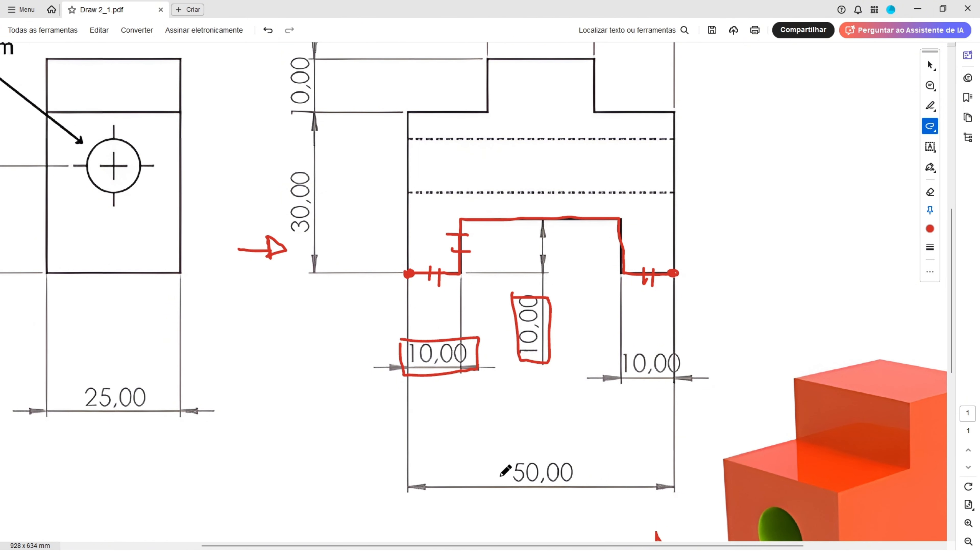
mouse_move(510, 456)
mouse_down()
mouse_move(579, 490)
mouse_move(501, 463)
mouse_up()
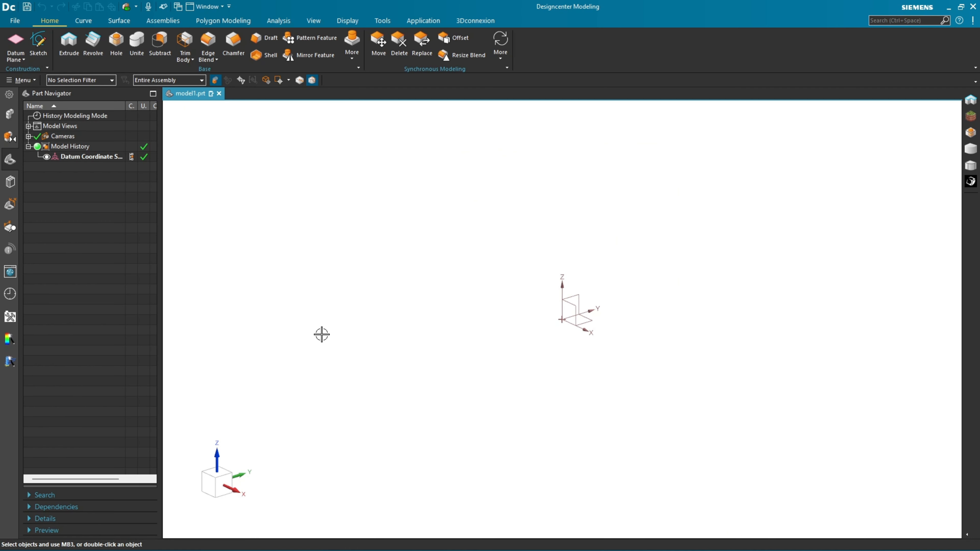
Step: In Designcenter, create a new sketch on the Right principal plane
click(37, 42)
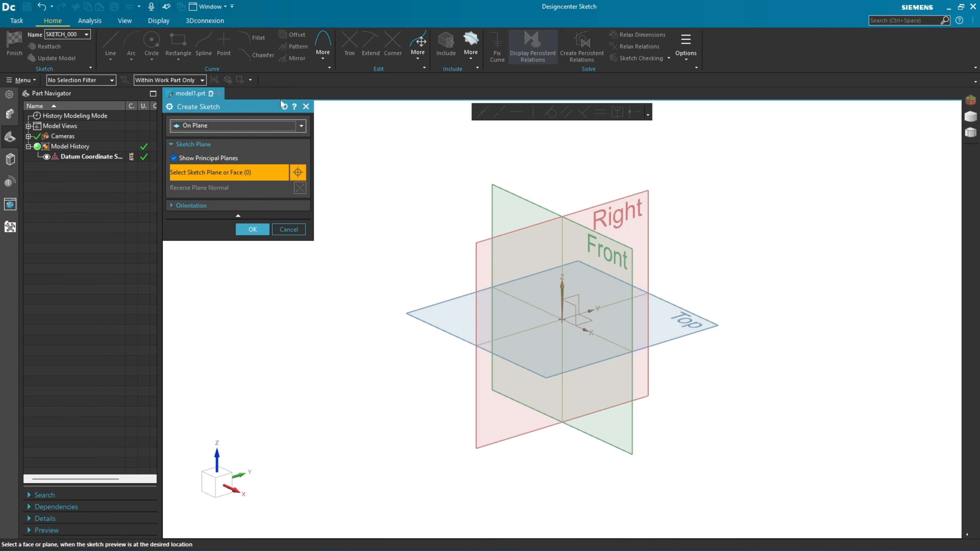
click(622, 200)
click(251, 229)
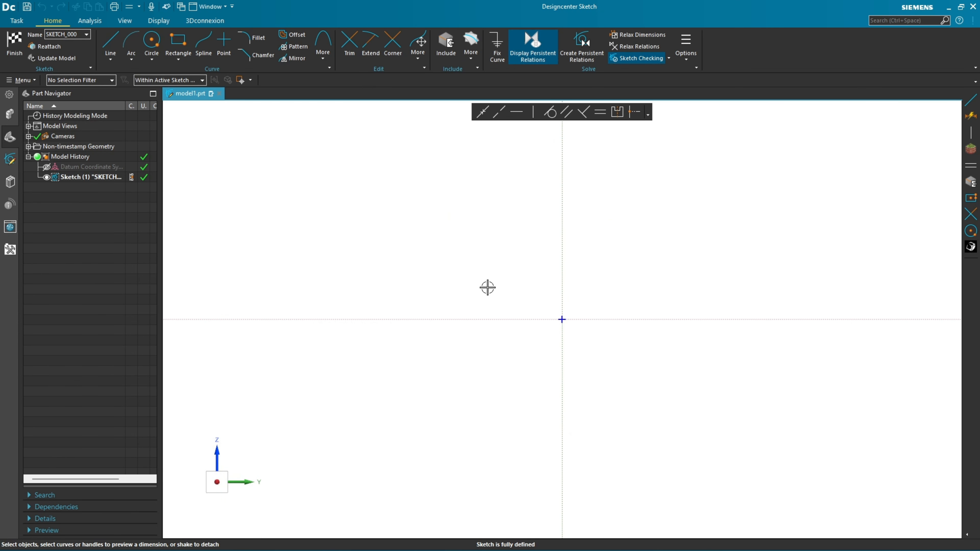
Step: Sketch five connected lines from the origin forming the stepped lower outline, with the first foot and notch height about 120 mm
click(110, 42)
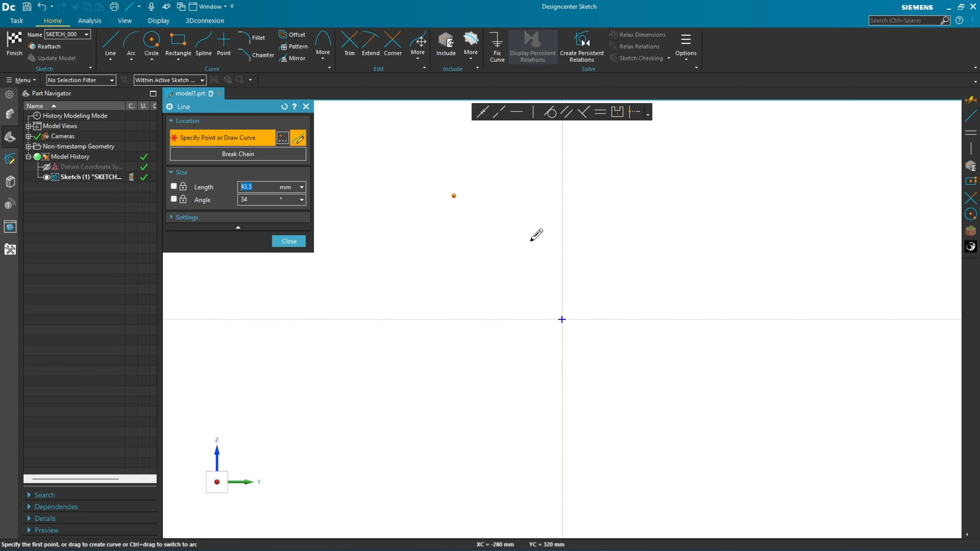
click(561, 320)
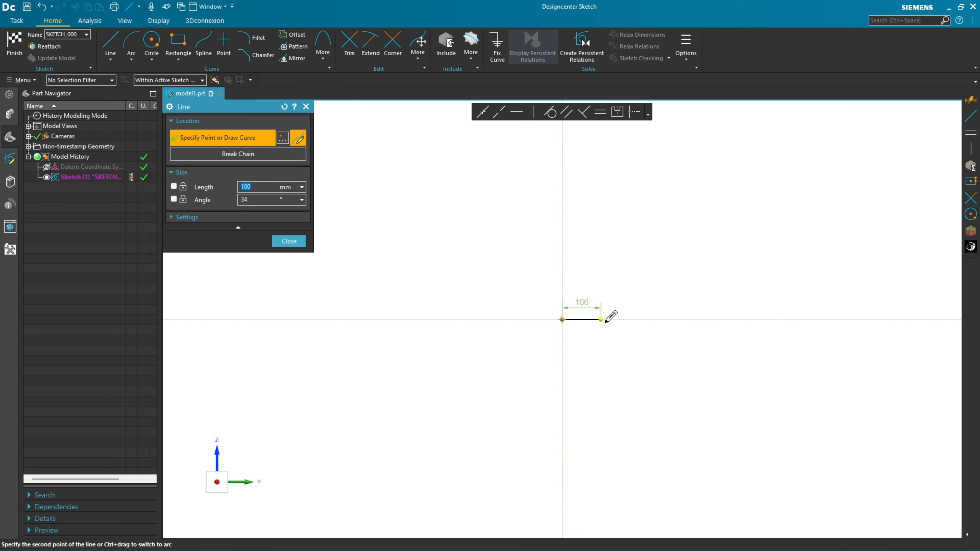
click(609, 319)
click(609, 273)
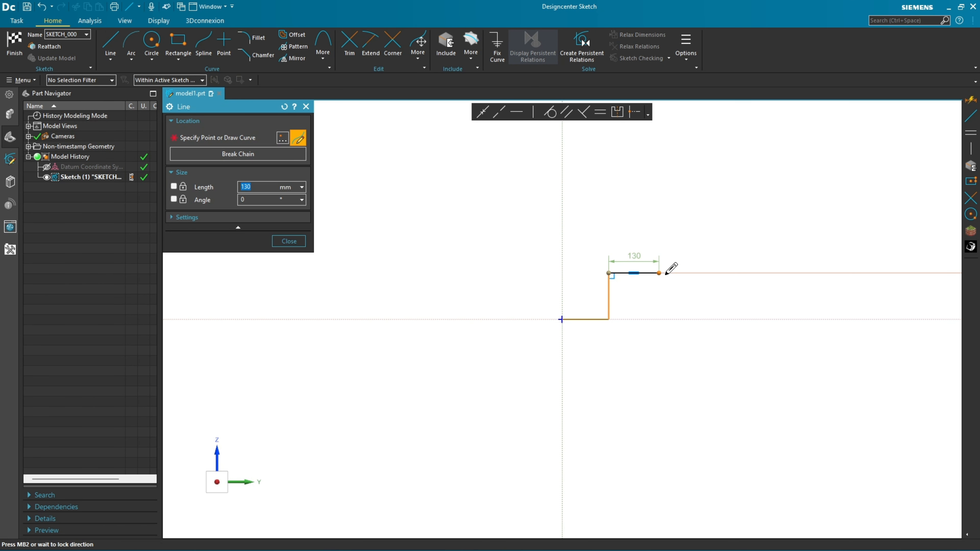
click(685, 273)
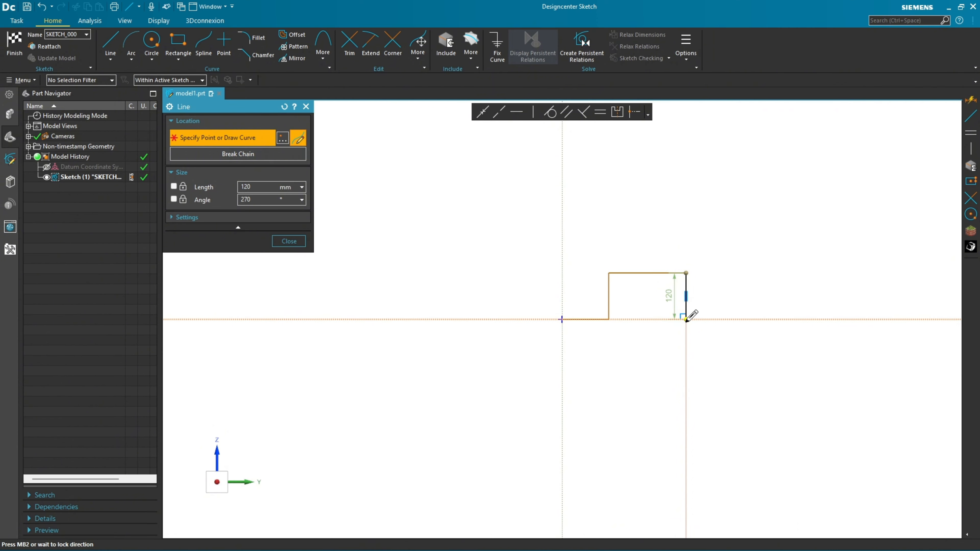
click(686, 319)
click(728, 320)
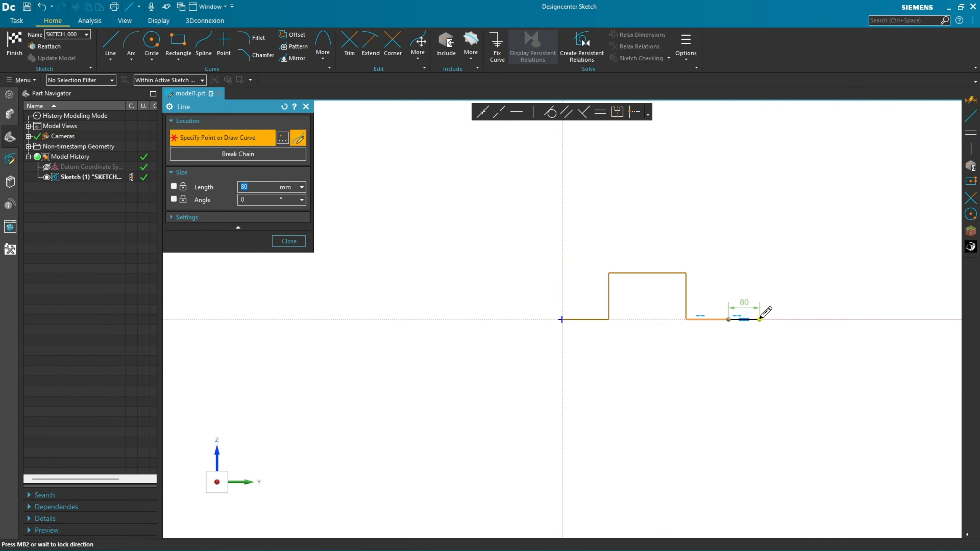
key(Escape)
Step: Make the two bottom foot lines equal in length, using the one at the origin as the stationary curve
scroll(795, 283, up, 2)
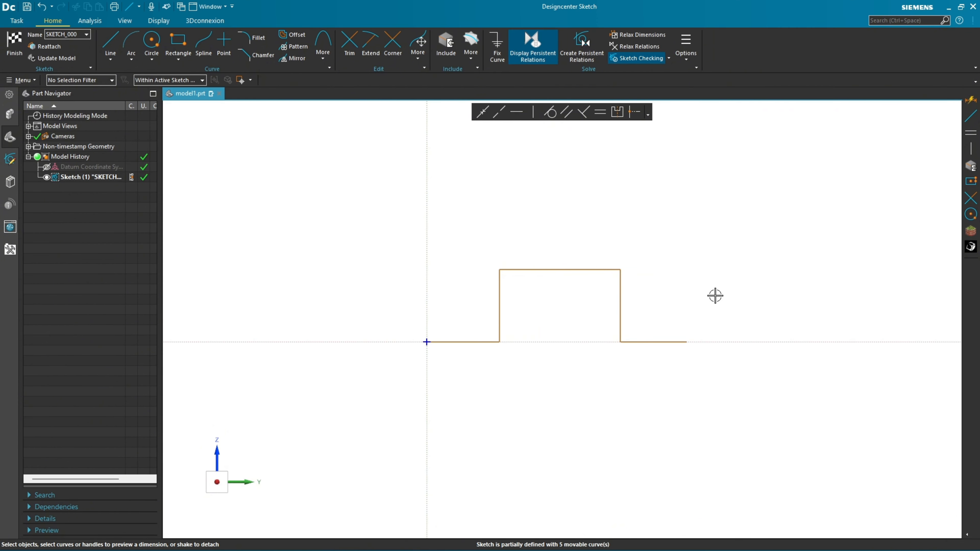
scroll(715, 295, up, 1)
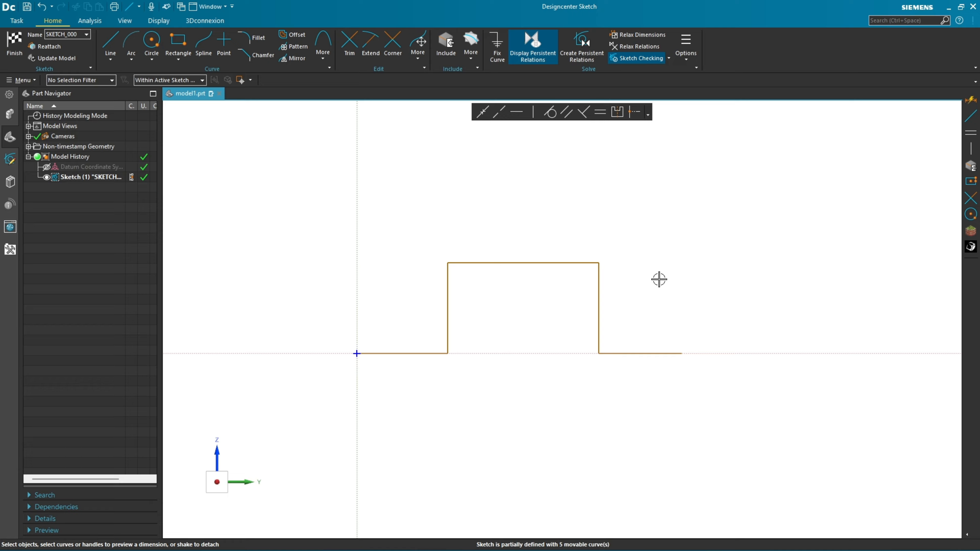
click(600, 112)
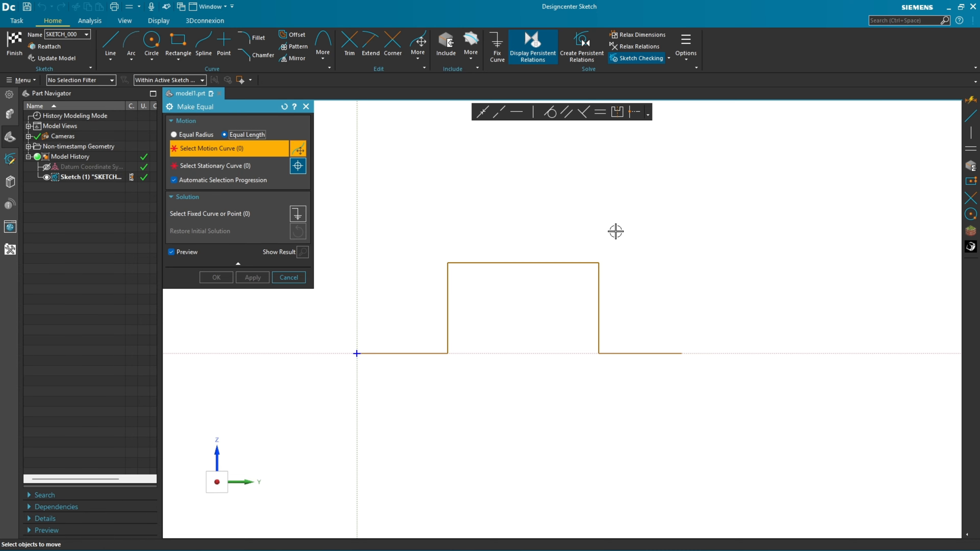
click(637, 353)
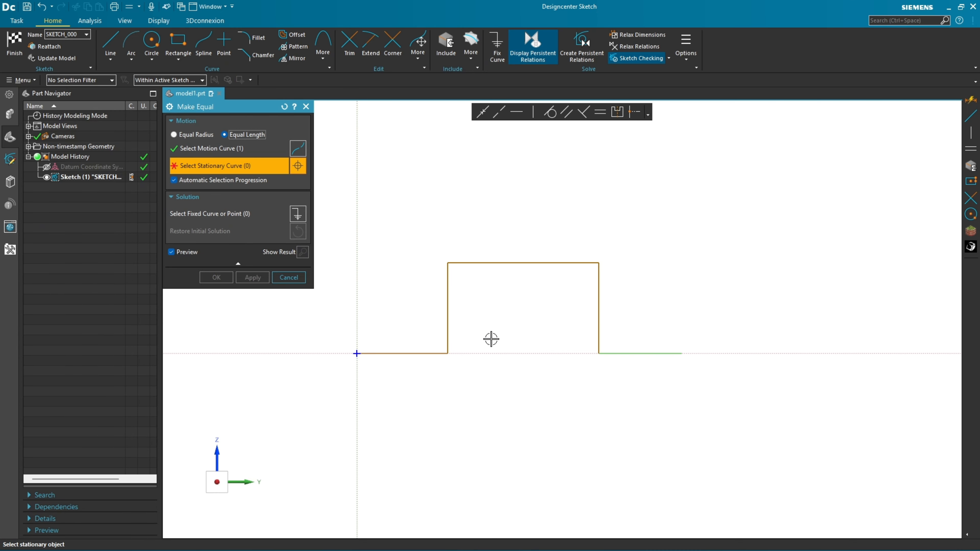
click(412, 353)
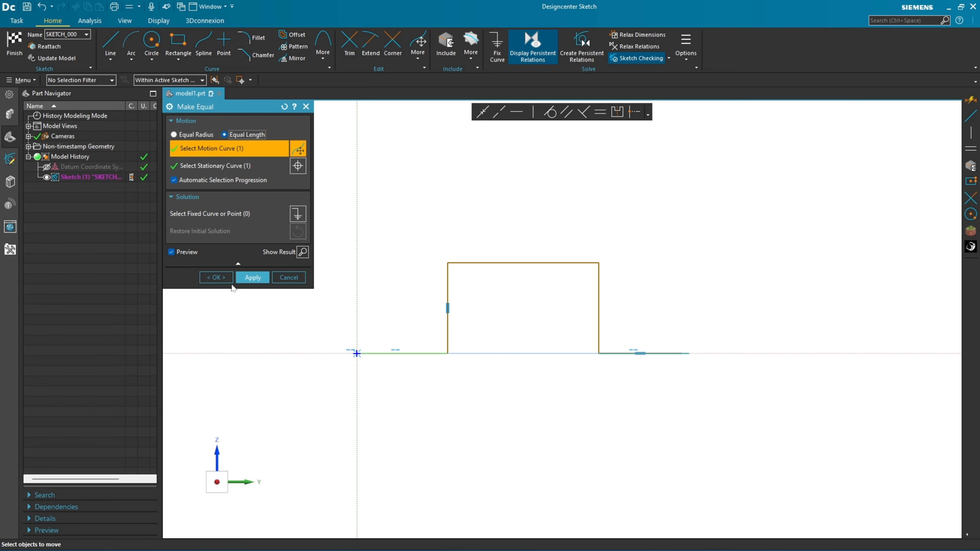
click(252, 277)
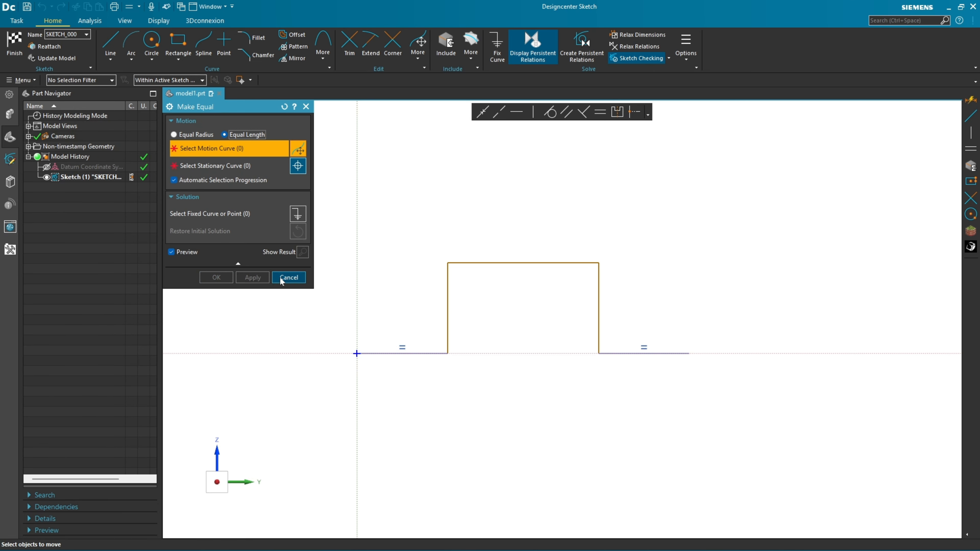
click(306, 107)
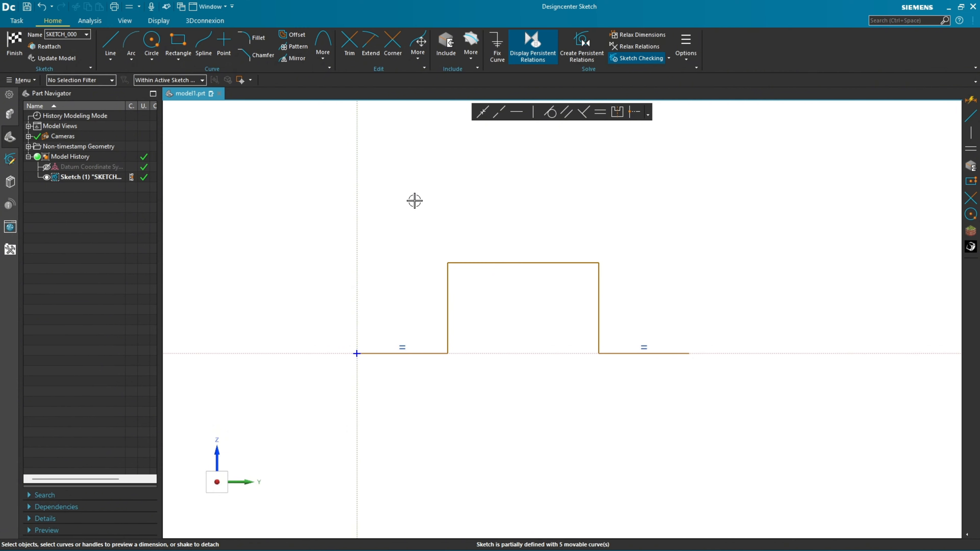
Step: Dimension the foot line at the origin to 10 mm and scale the entire sketch to match
click(389, 353)
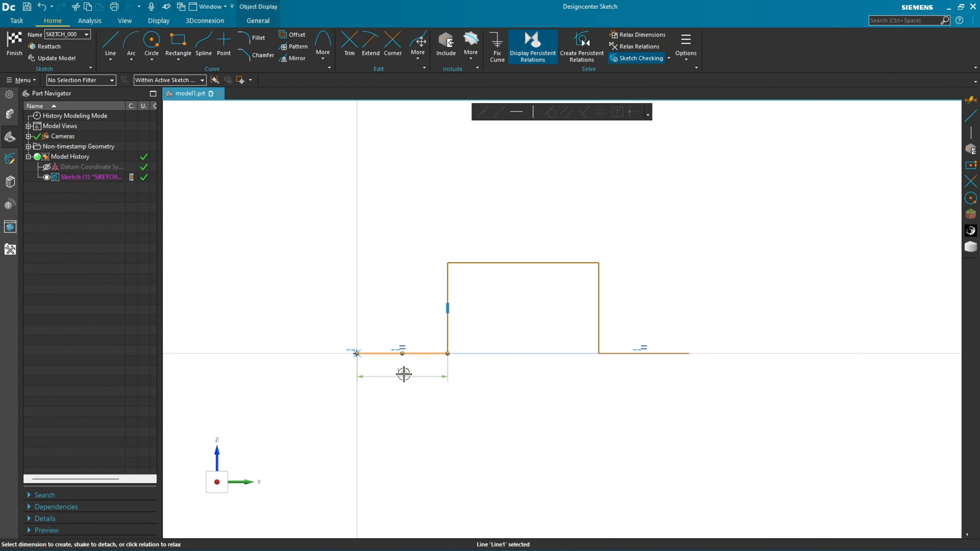
click(404, 374)
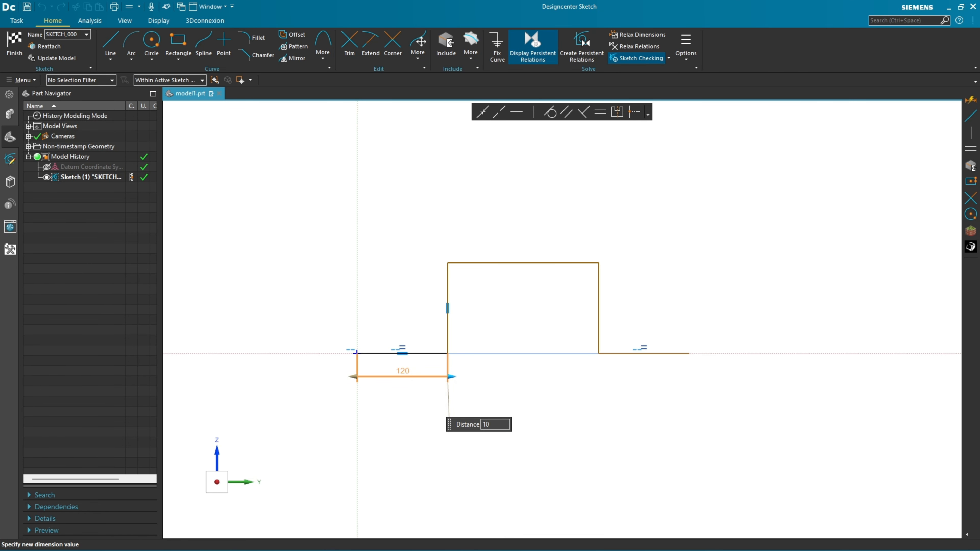
key(Return)
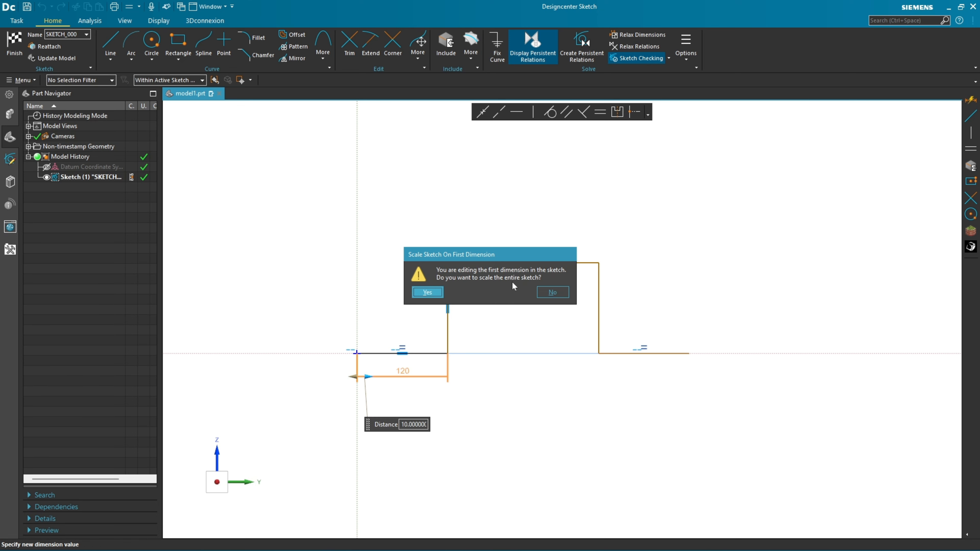
click(427, 292)
scroll(335, 356, up, 5)
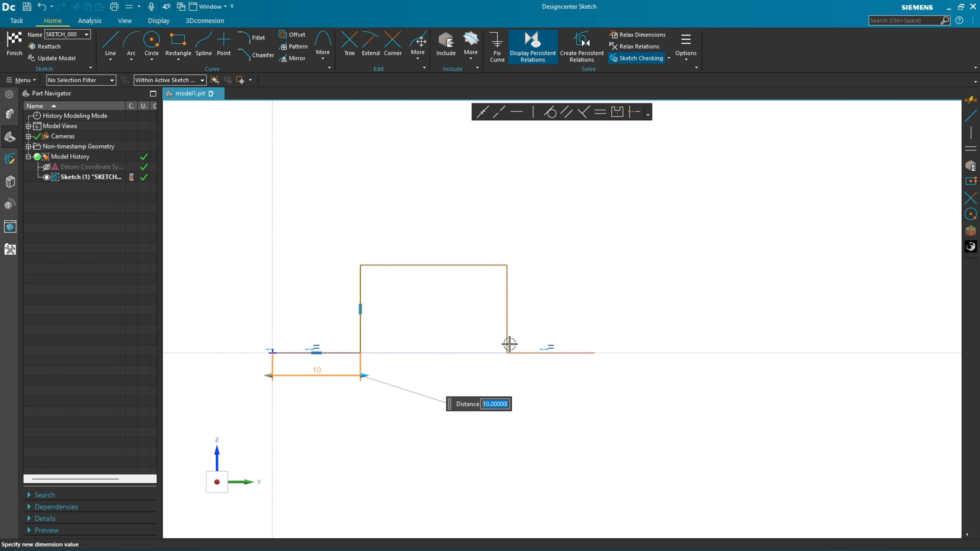
scroll(387, 343, down, 1)
click(439, 384)
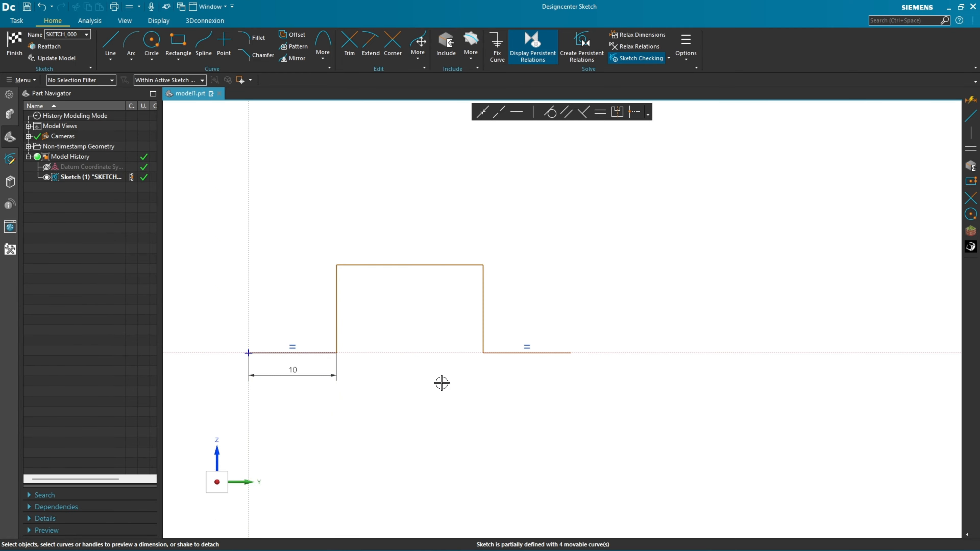
Step: Dimension the notch's vertical line nearest the origin to 10 mm and place the dimension outside the profile, beyond the origin
click(338, 291)
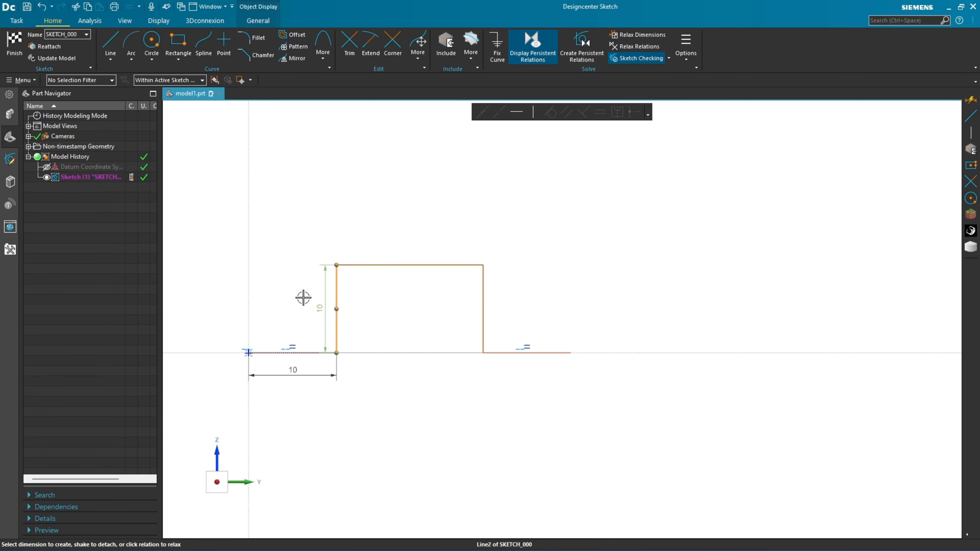
click(317, 307)
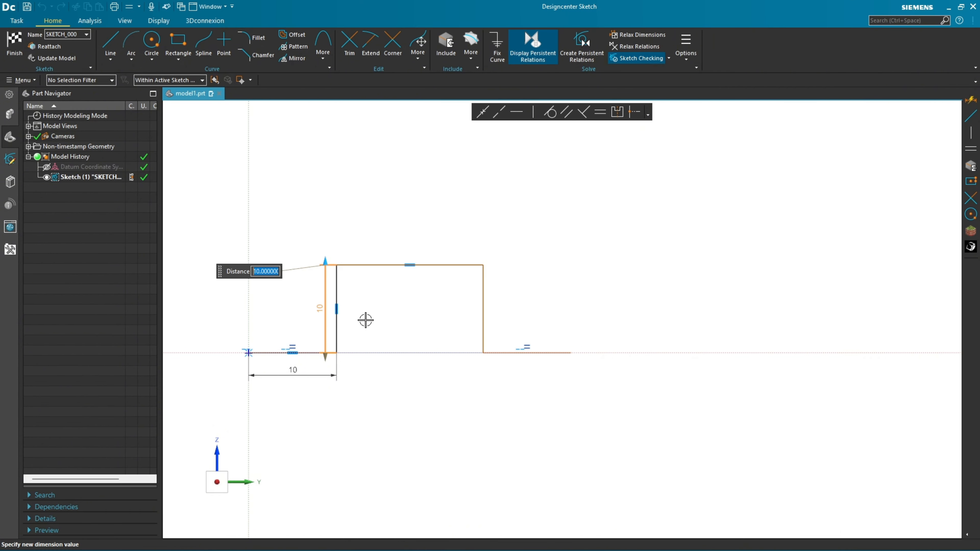
text(10)
key(Return)
click(284, 316)
mouse_move(321, 308)
mouse_down()
mouse_move(199, 307)
mouse_move(208, 307)
mouse_up()
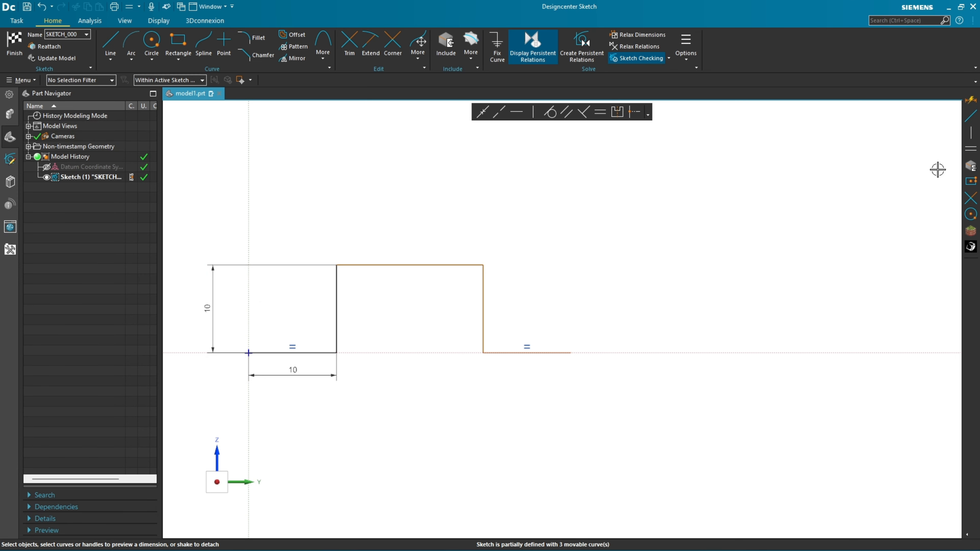
Step: Add a Rapid Dimension from the far end of the last foot line to the origin, placed below the profile
click(971, 101)
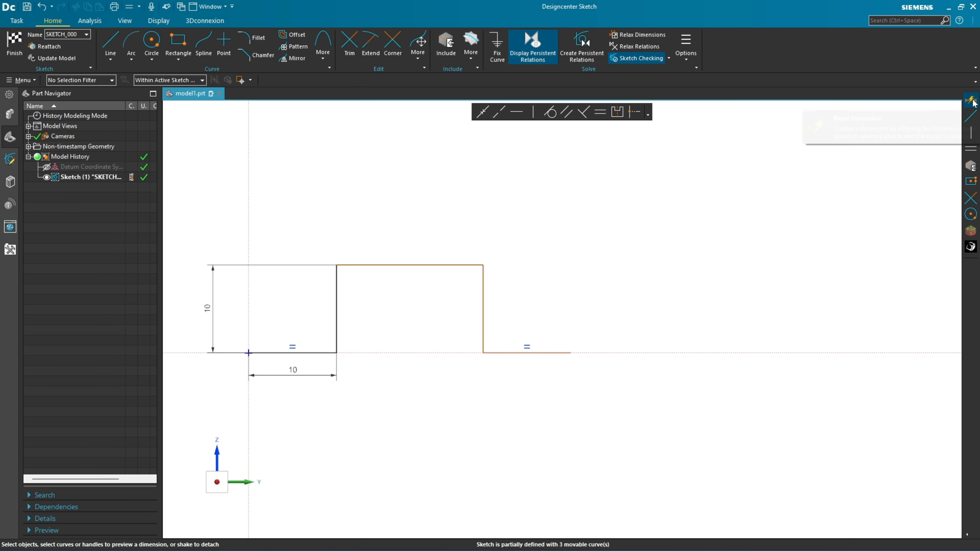
click(571, 352)
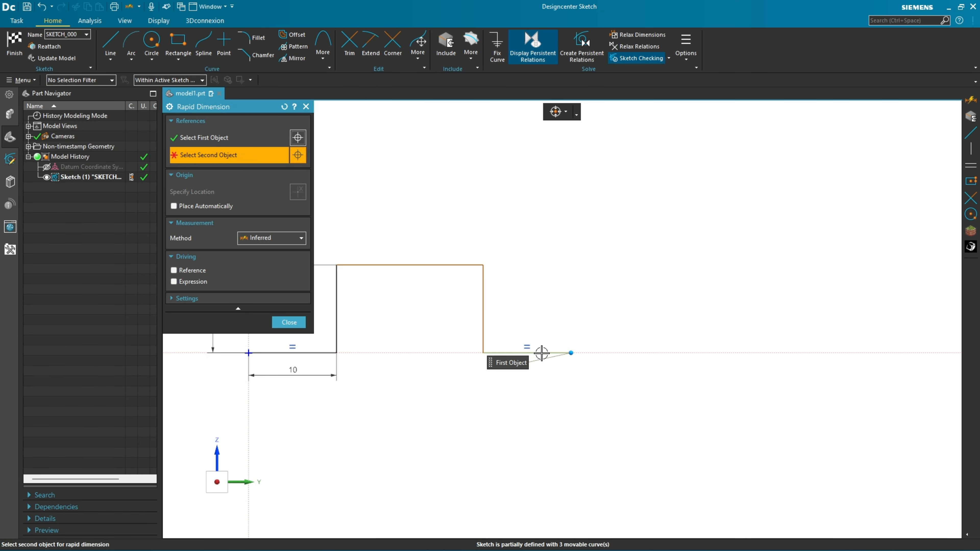
click(248, 353)
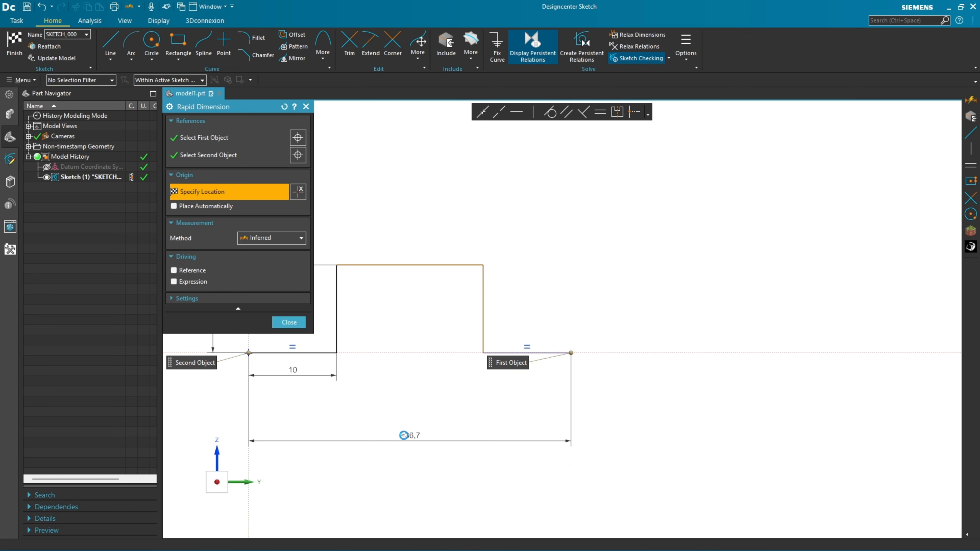
click(403, 435)
click(423, 440)
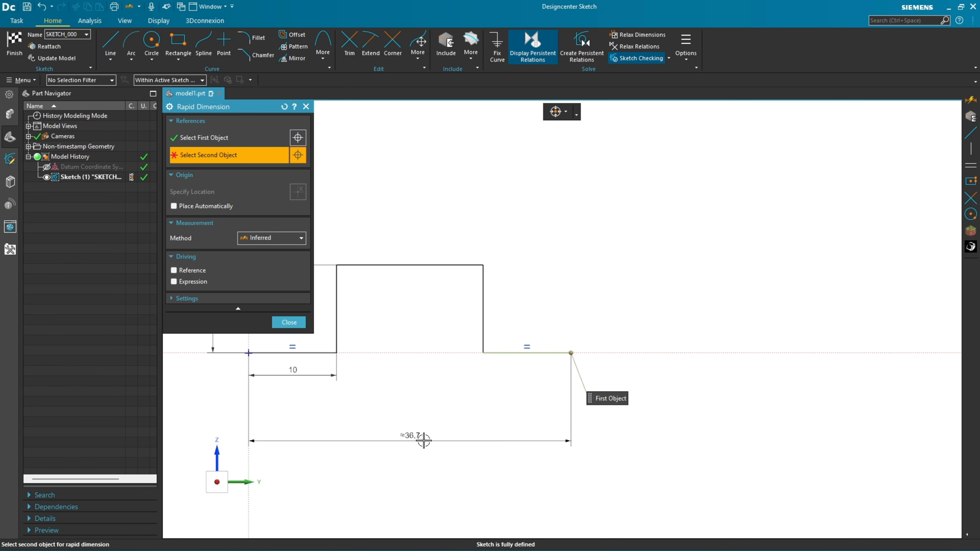
click(289, 322)
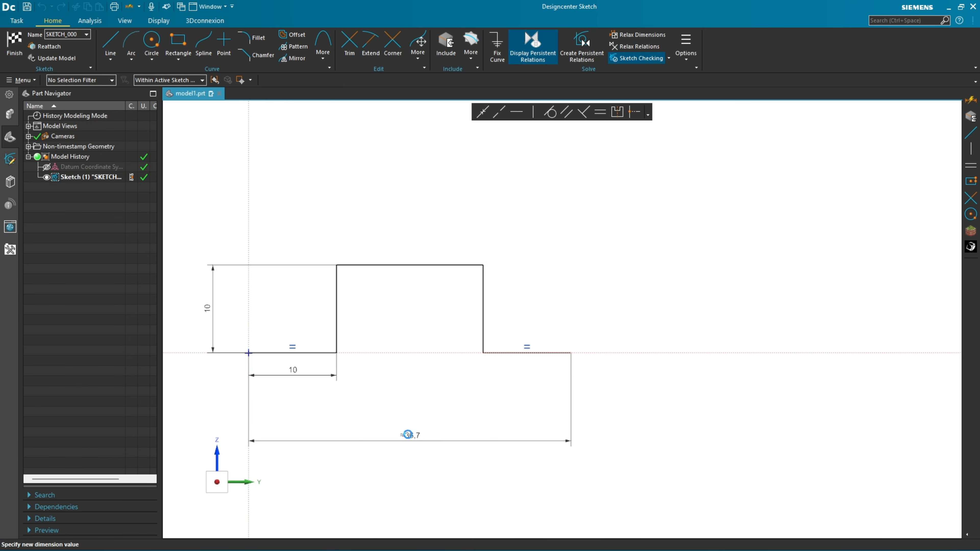
Step: Set the overall width dimension between the origin and the far end of the last foot to 50 mm
double_click(407, 434)
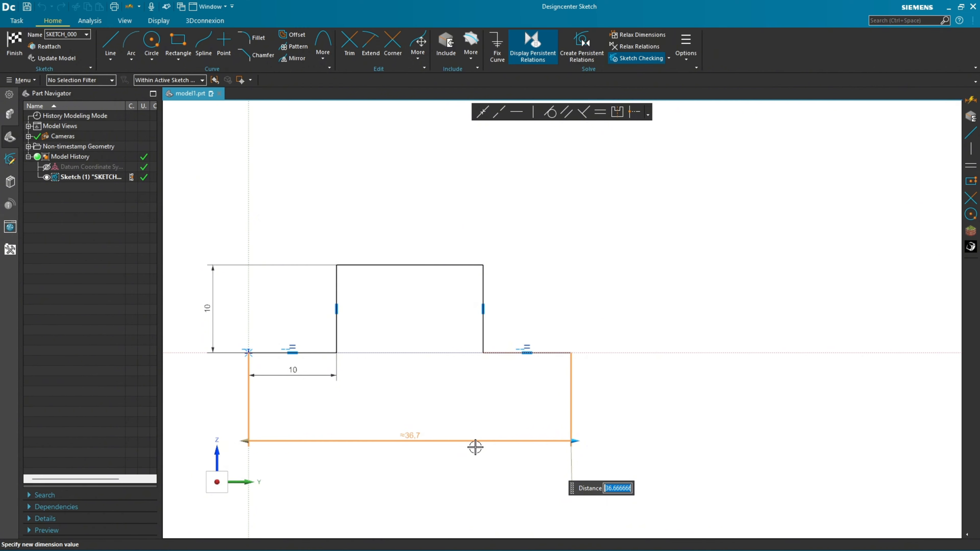
text(50)
key(Return)
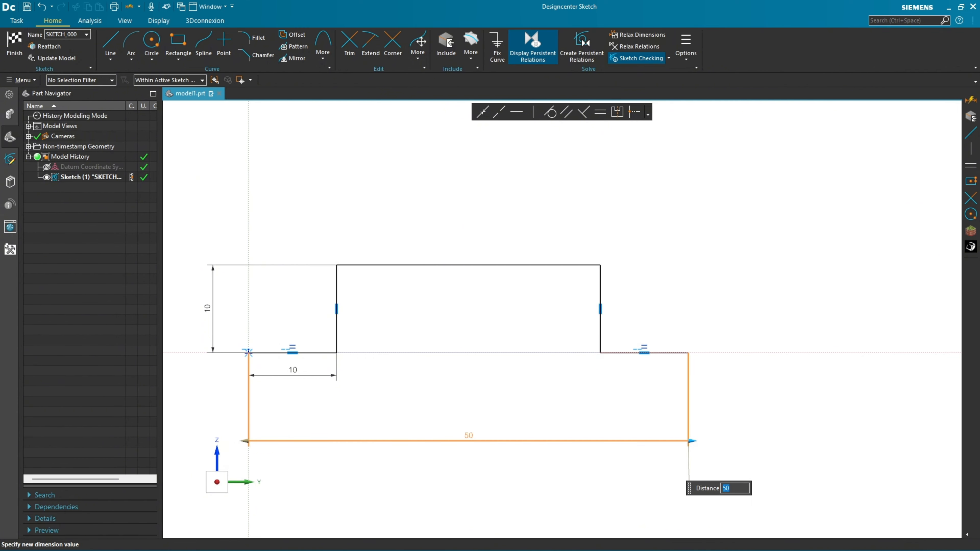
click(747, 393)
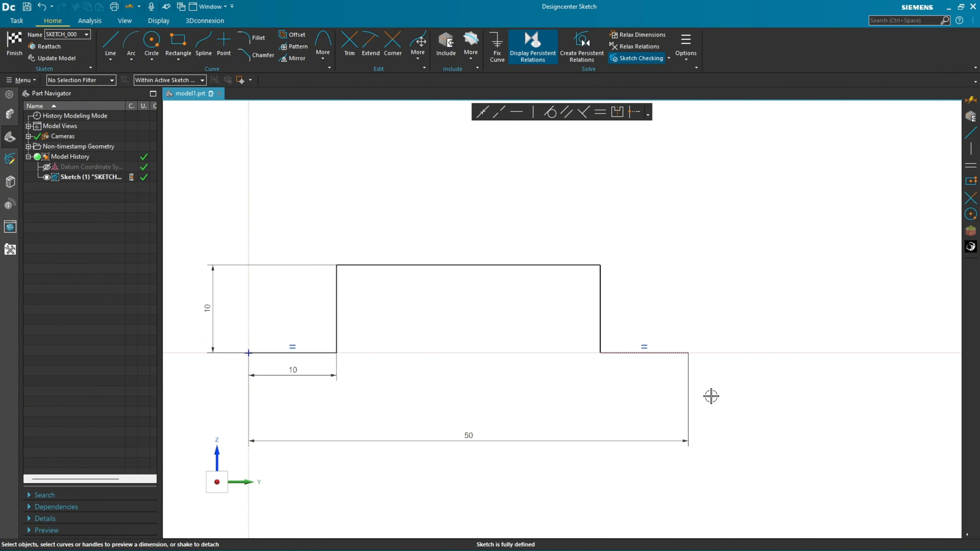
scroll(708, 396, down, 1)
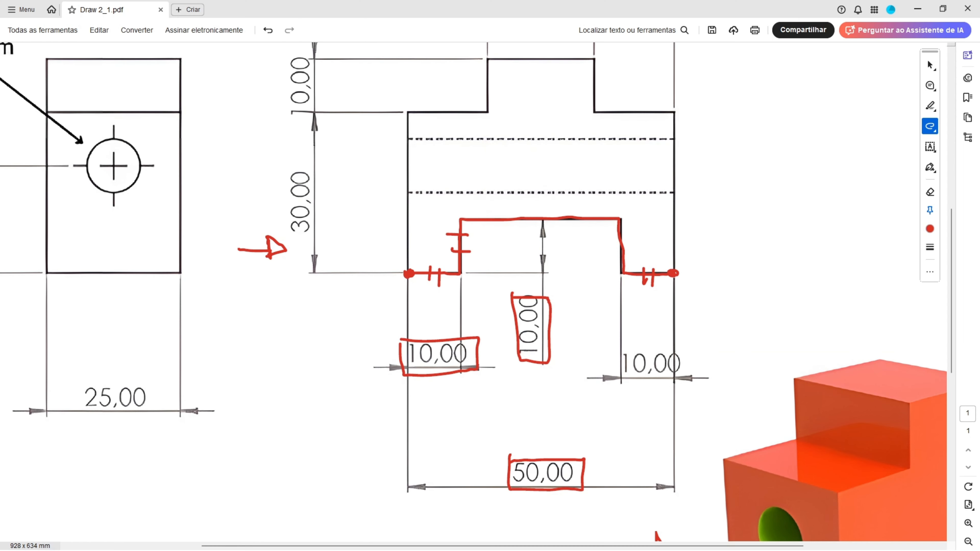
Step: Switch to the Draw 2_1 PDF, trace the front view's remaining outer outline in red, and tick the outer verticals and shoulders as equal pairs
scroll(652, 286, up, 3)
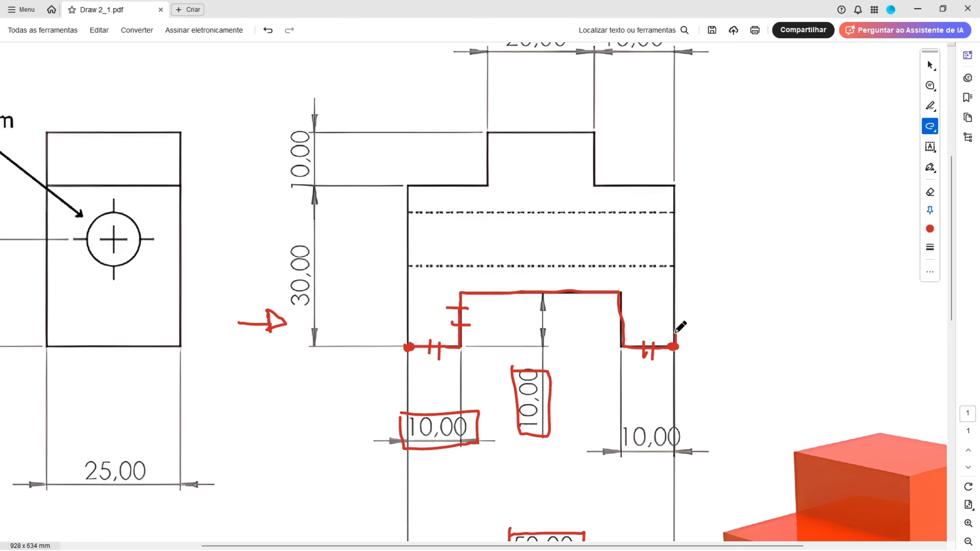
drag(673, 281, 670, 225)
drag(673, 181, 594, 183)
scroll(607, 198, up, 2)
mouse_move(593, 233)
mouse_down()
mouse_move(592, 198)
mouse_move(486, 181)
mouse_move(483, 218)
mouse_move(439, 234)
mouse_move(401, 335)
mouse_move(408, 396)
mouse_up()
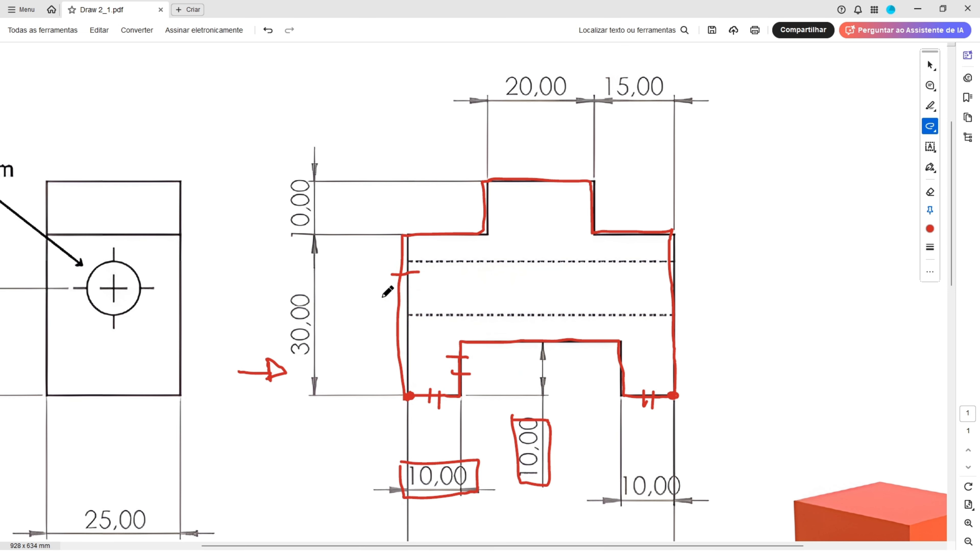
drag(382, 298, 424, 297)
mouse_move(657, 278)
mouse_down()
mouse_move(689, 277)
mouse_move(704, 300)
mouse_up()
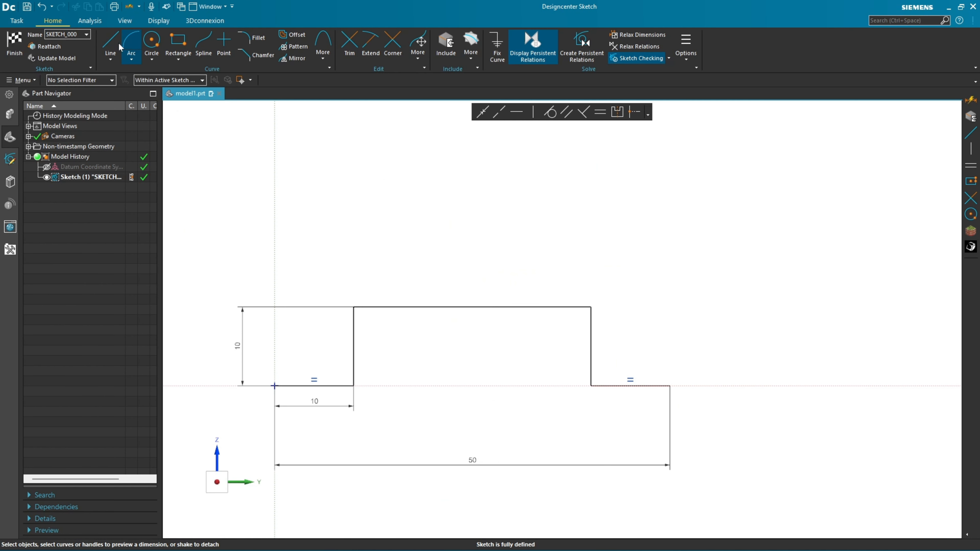
Step: Back in the sketch, close the profile from the far foot to the origin with lines forming shoulders about 25 mm high and a central tab about 20 mm wide
click(110, 43)
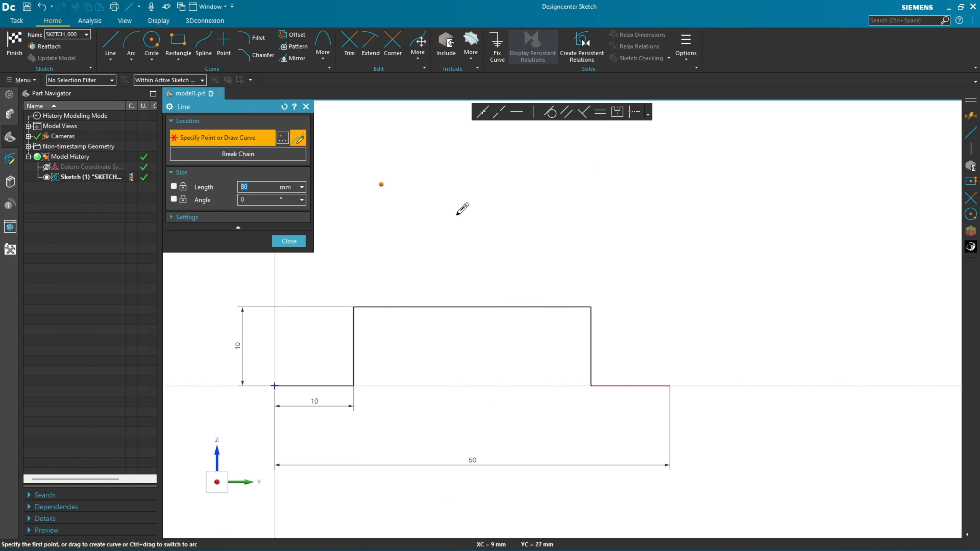
click(670, 385)
click(670, 192)
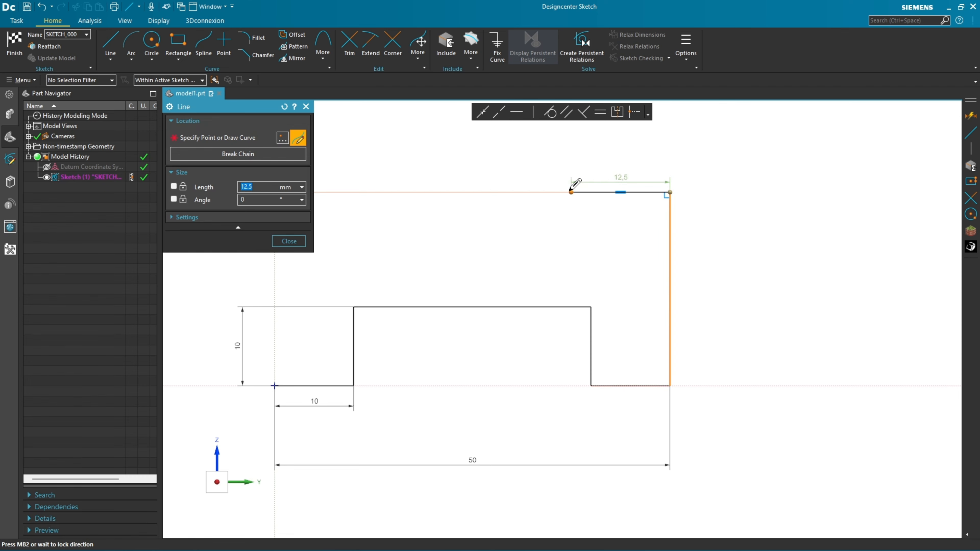
click(551, 192)
click(551, 144)
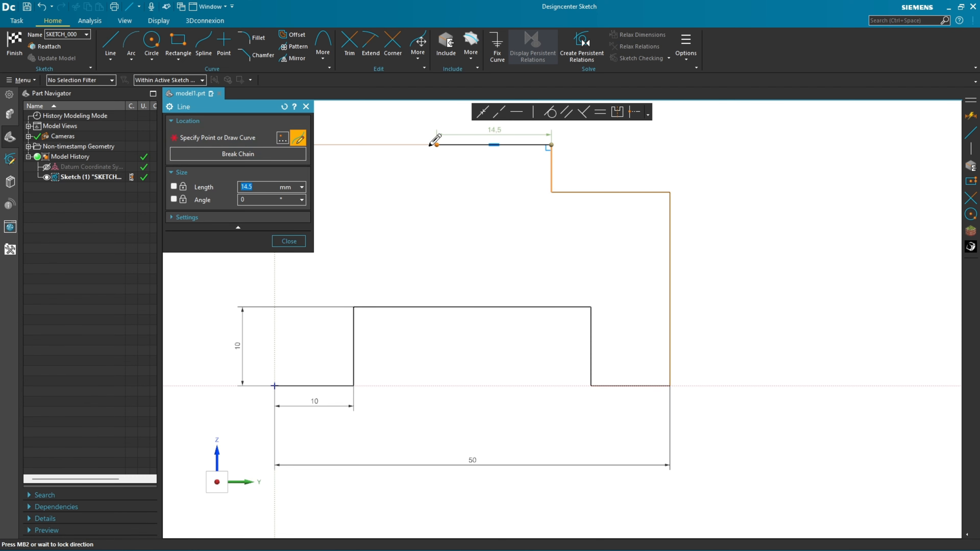
click(398, 145)
click(397, 188)
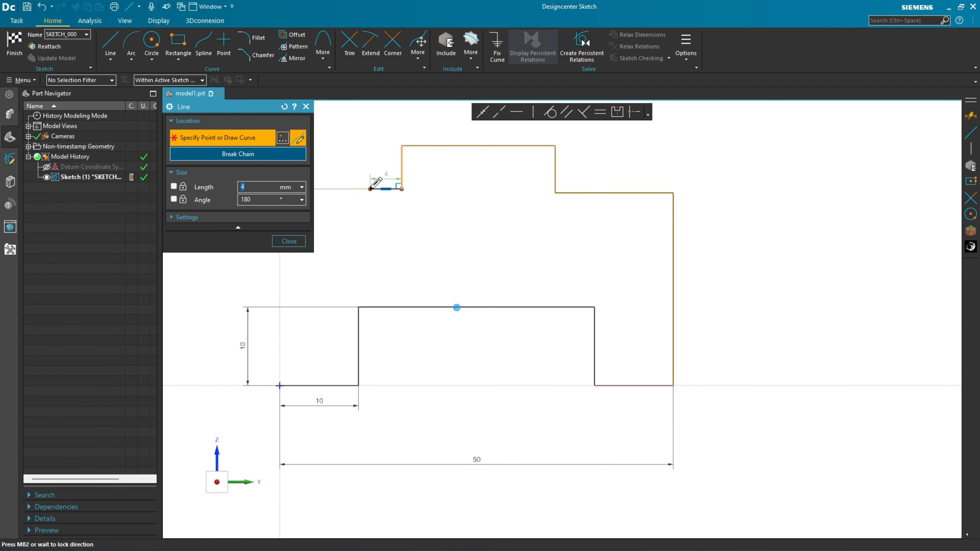
click(350, 202)
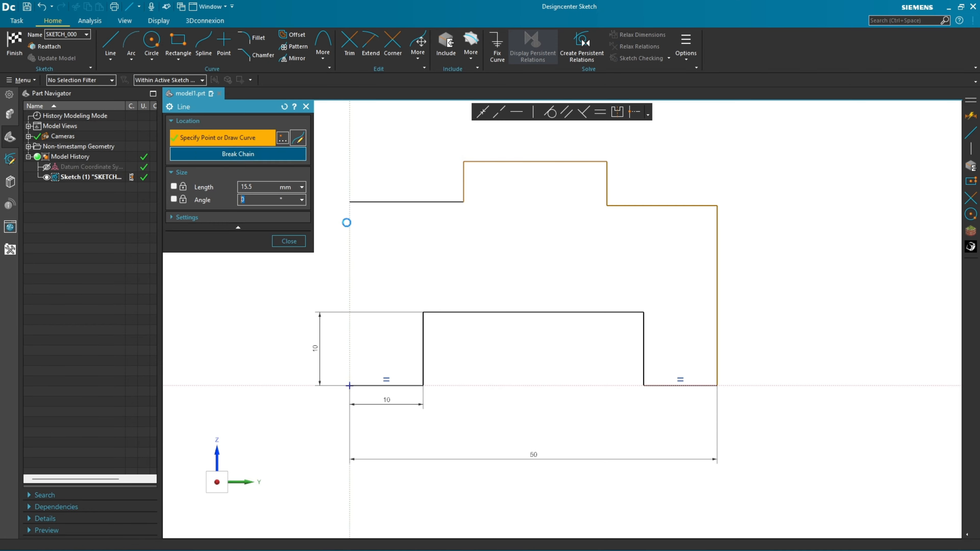
click(350, 385)
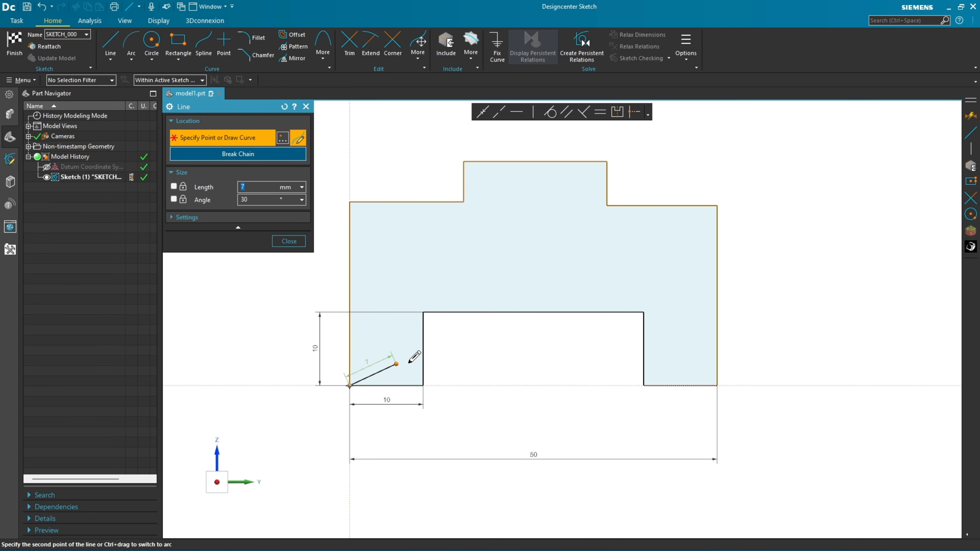
key(Escape)
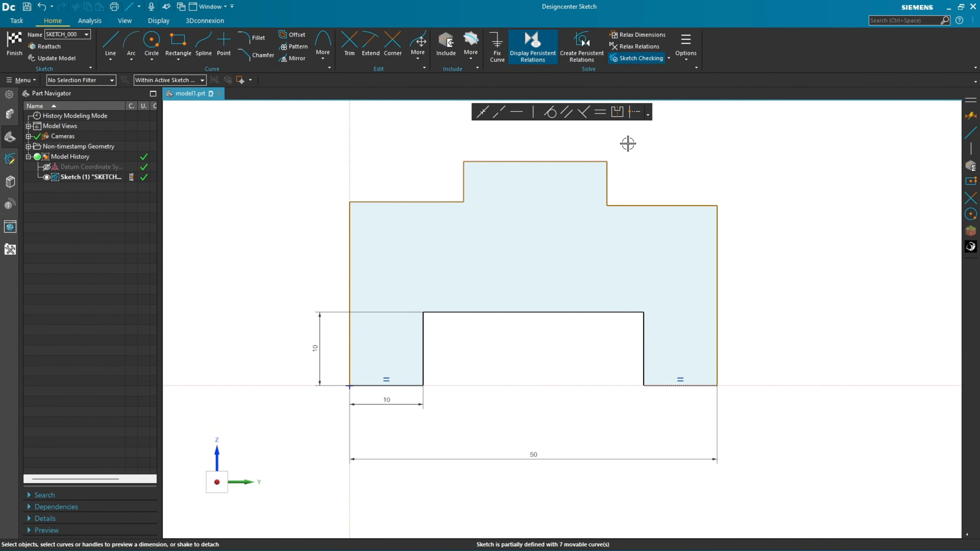
Step: Make the two outer vertical sides equal in length, using the side at the origin as the stationary curve
click(600, 112)
click(716, 262)
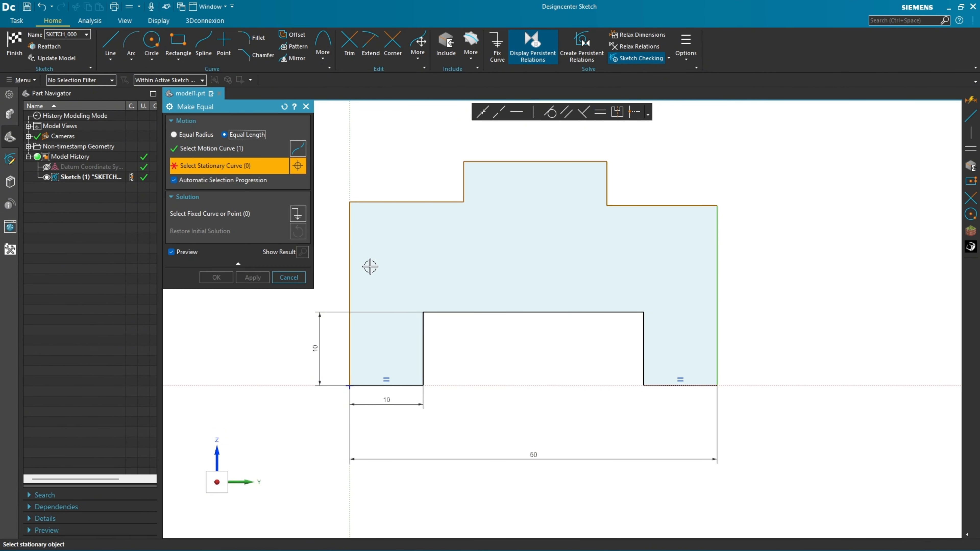
click(349, 263)
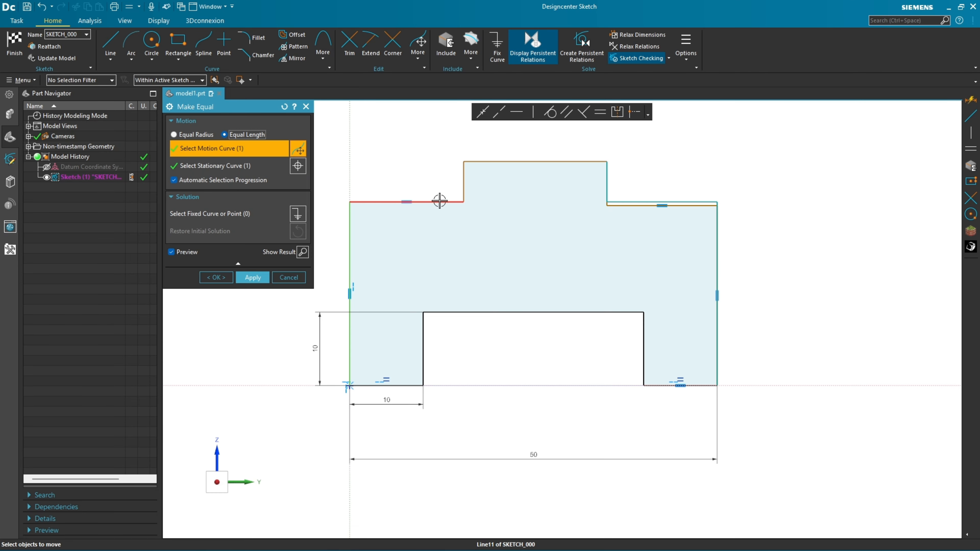
click(253, 277)
Step: Make the two shoulder lines equal in length, using the shoulder farther from the origin as the stationary curve
click(434, 202)
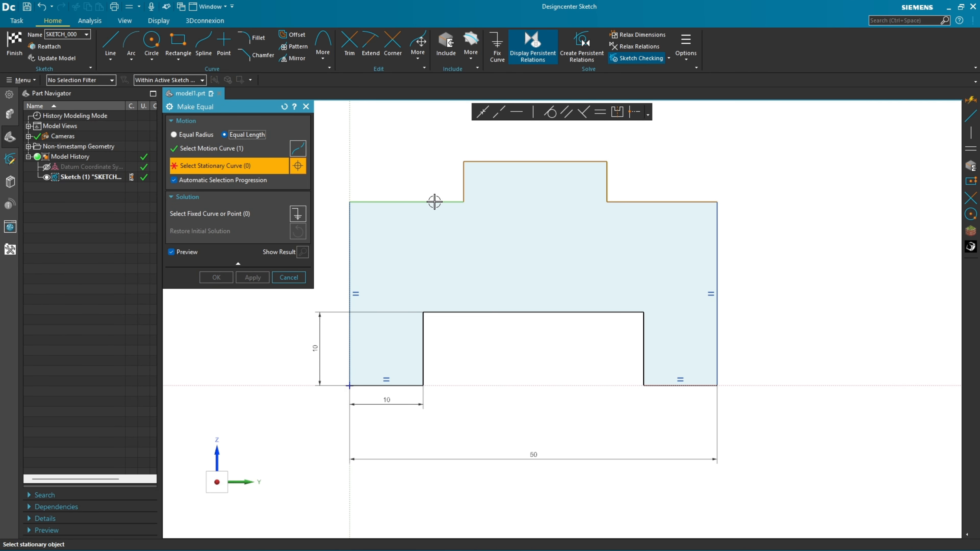
click(633, 201)
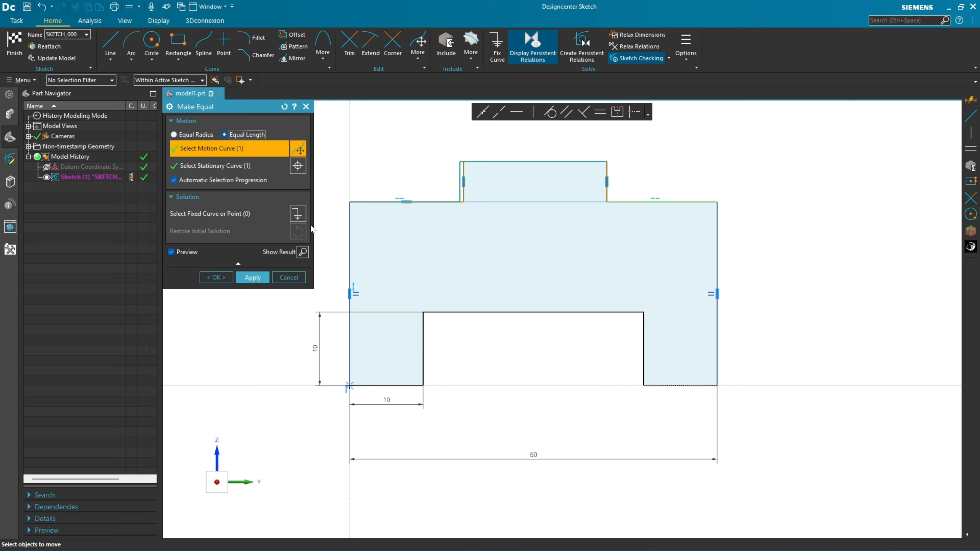
click(252, 278)
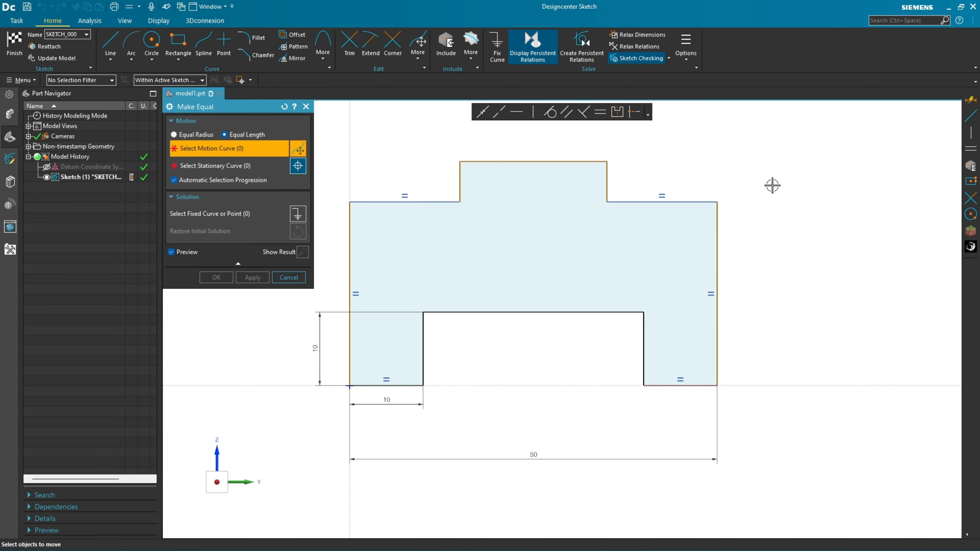
key(Escape)
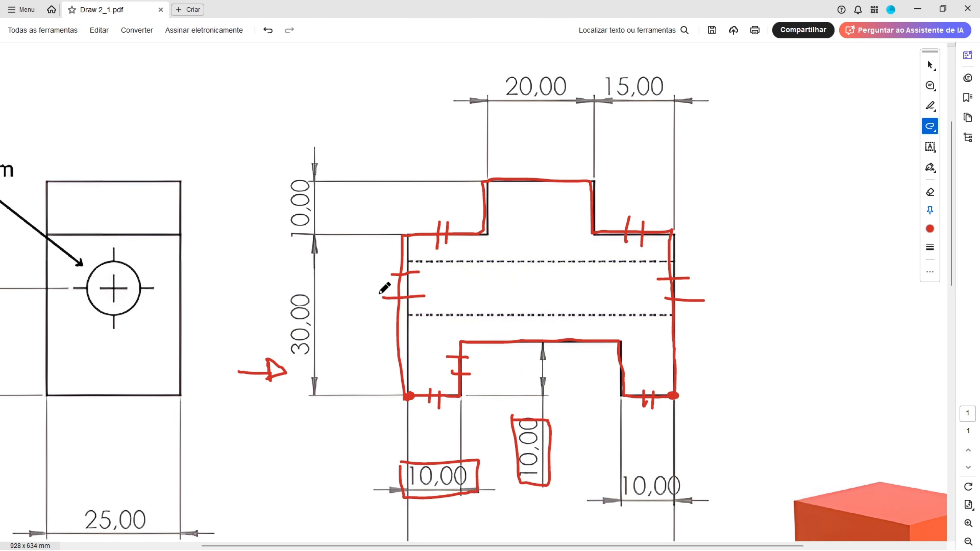
Step: On the Draw 2_1 PDF, tick the outer side, top edge and tab side, and box their 30, 20 and 10 mm dimensions in red
drag(379, 293, 408, 293)
mouse_move(280, 305)
mouse_down()
mouse_move(323, 350)
mouse_move(273, 287)
mouse_up()
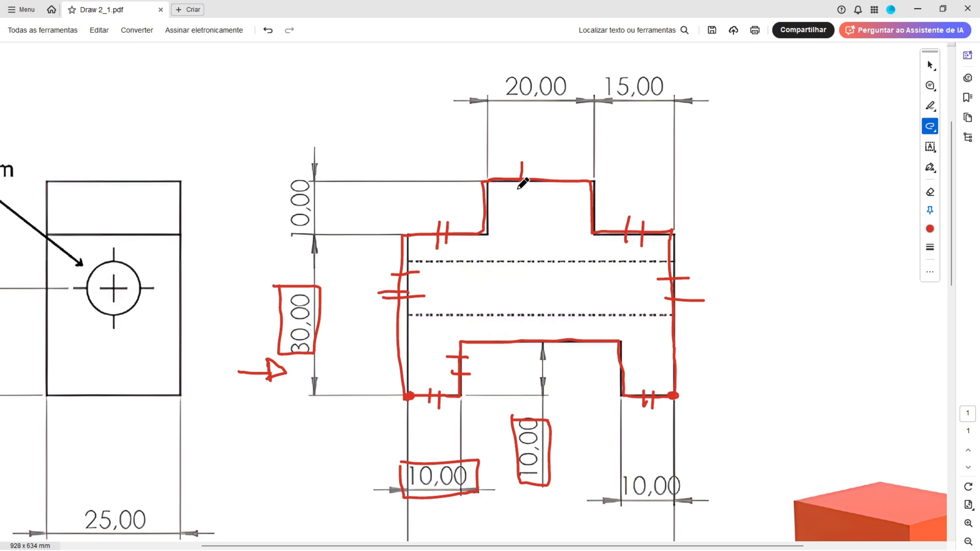
mouse_move(496, 65)
mouse_down()
mouse_move(570, 102)
mouse_move(576, 66)
mouse_move(495, 65)
mouse_up()
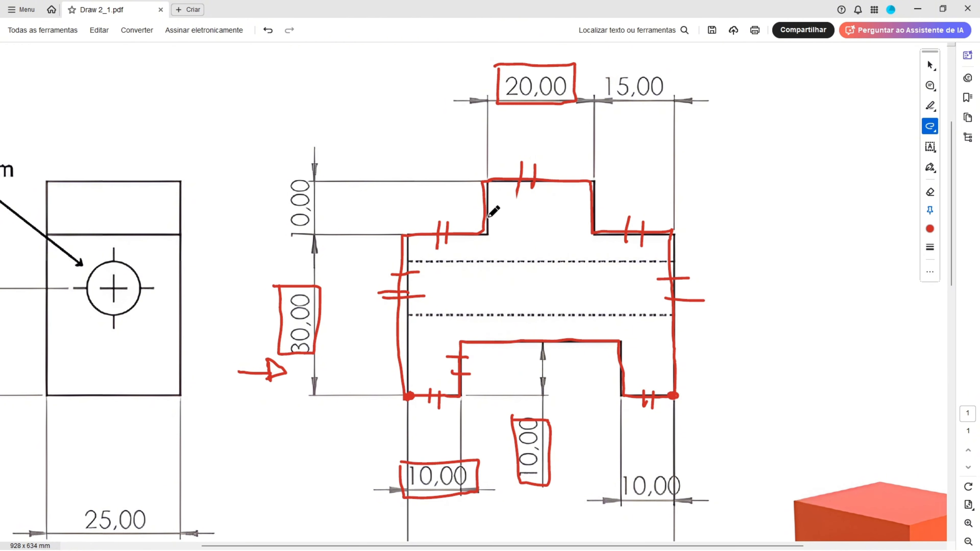
mouse_move(465, 197)
mouse_down()
mouse_move(503, 196)
mouse_move(503, 212)
mouse_up()
mouse_move(280, 175)
mouse_down()
mouse_move(316, 237)
mouse_move(335, 165)
mouse_move(269, 169)
mouse_up()
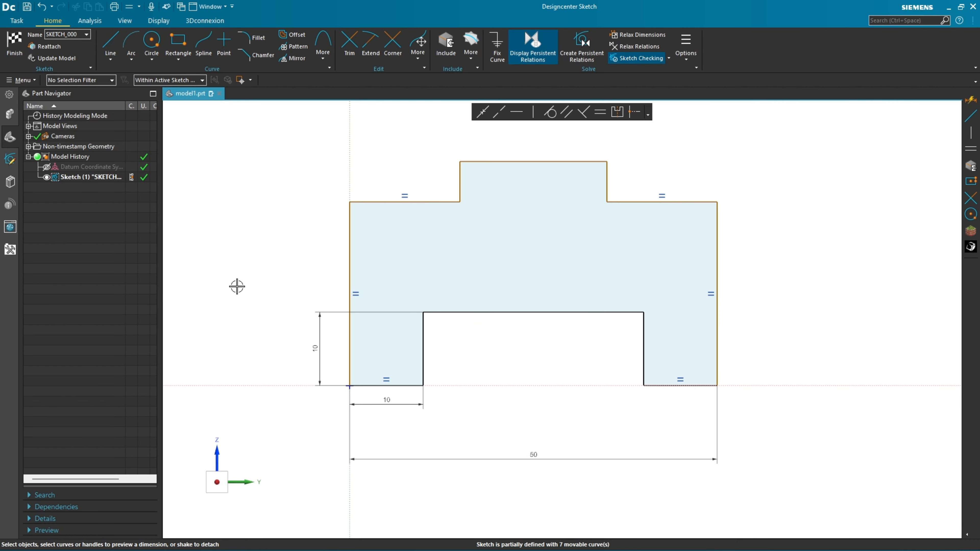
Step: In the sketch, dimension the outer vertical side at the origin to 30 mm
click(350, 241)
click(338, 289)
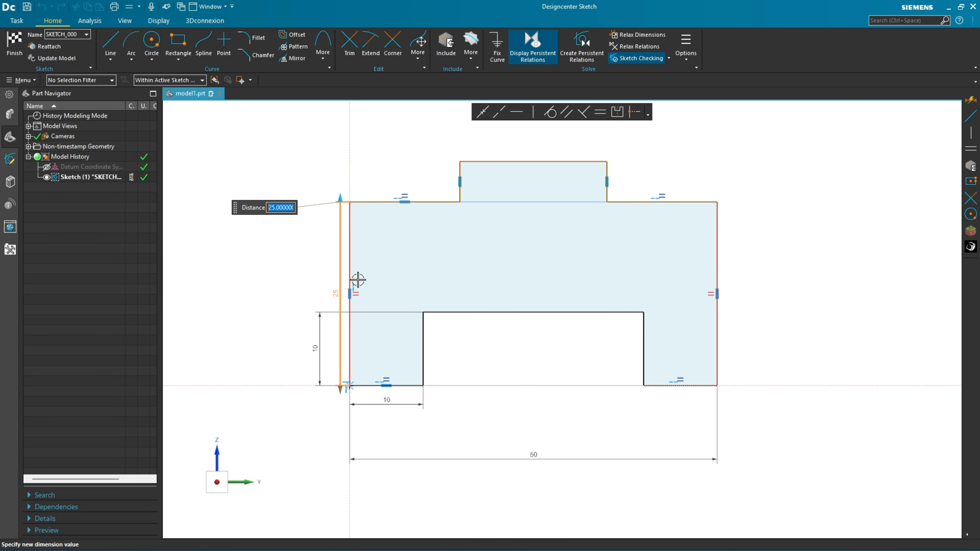
text(30)
key(Return)
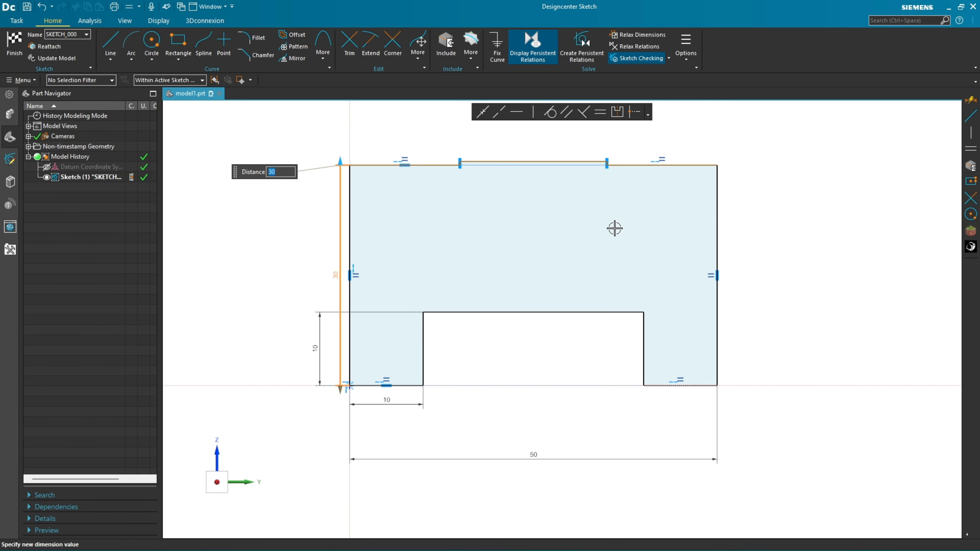
shift+middle_drag(629, 199, 628, 259)
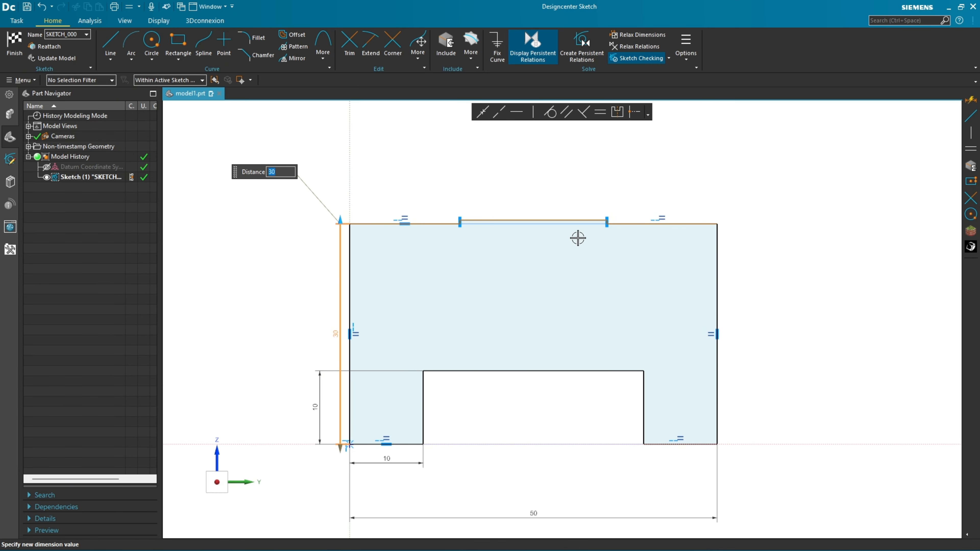
key(Escape)
Step: Pull the tab's top line up to about 5.5 mm above the shoulders and dimension its width to 20 mm
mouse_move(555, 217)
mouse_down()
mouse_move(547, 182)
mouse_move(563, 182)
mouse_up()
click(531, 184)
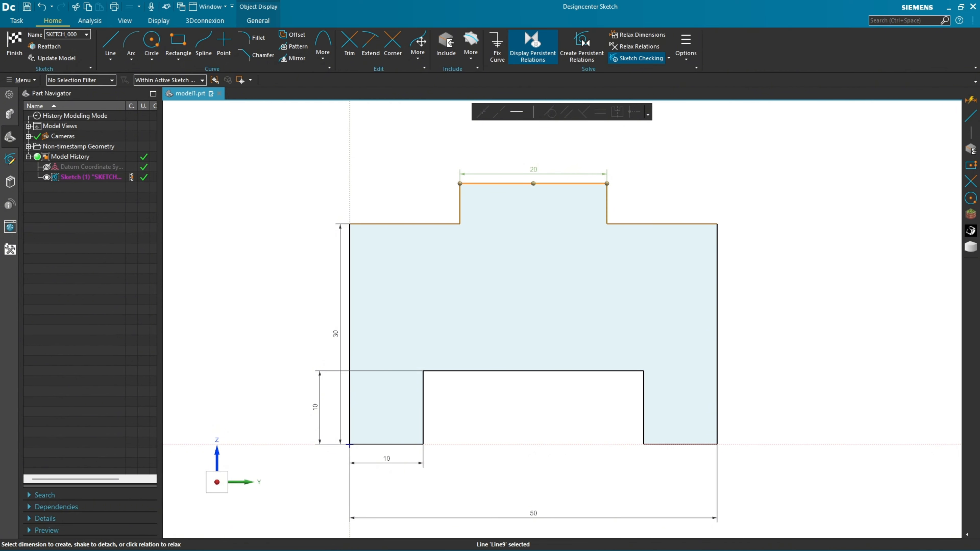
click(534, 169)
text(20)
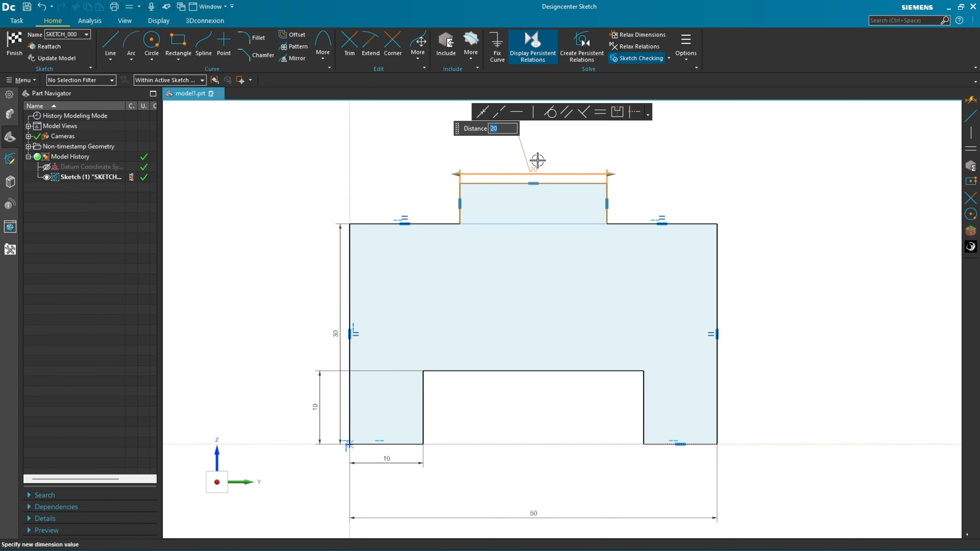
key(Return)
Step: Dimension the tab's vertical side nearest the origin to 10 mm
click(456, 197)
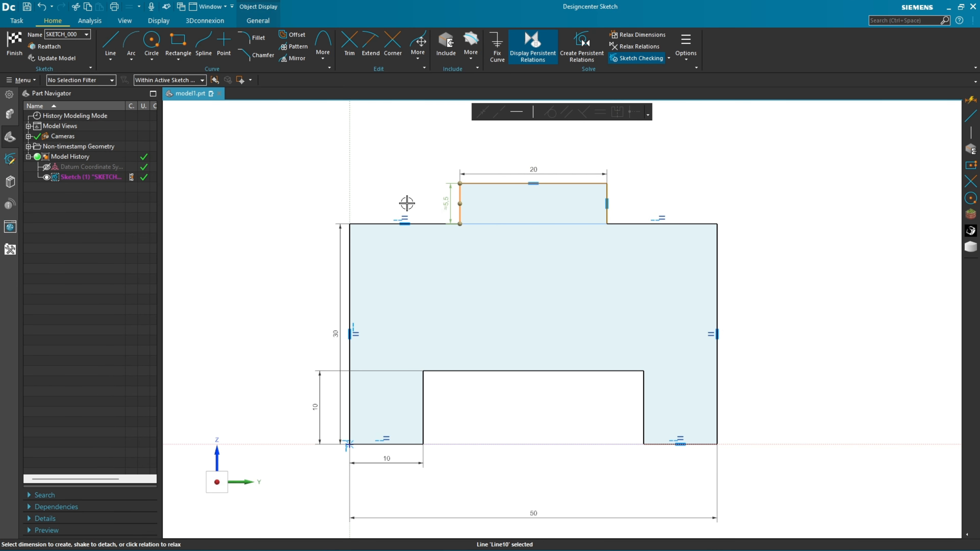
click(445, 201)
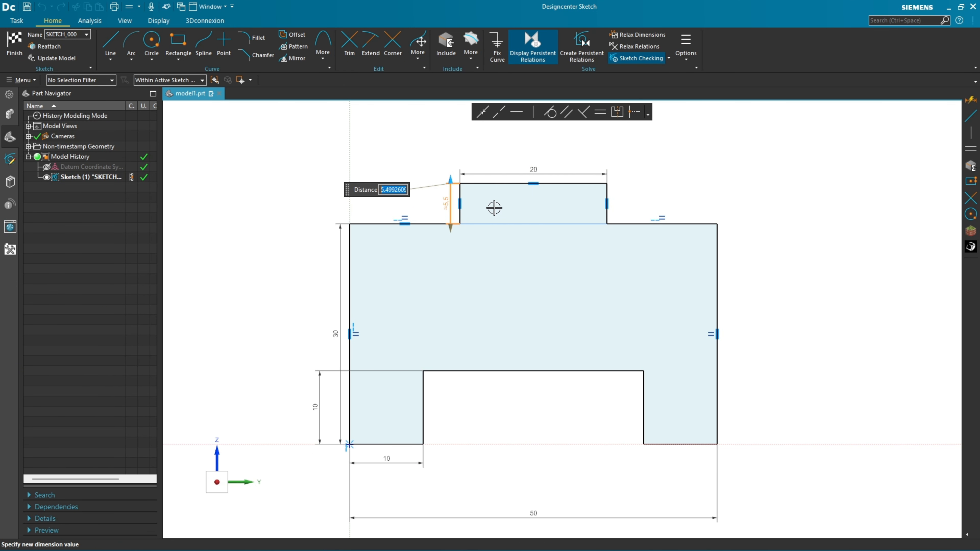
text(10)
key(Return)
key(Return)
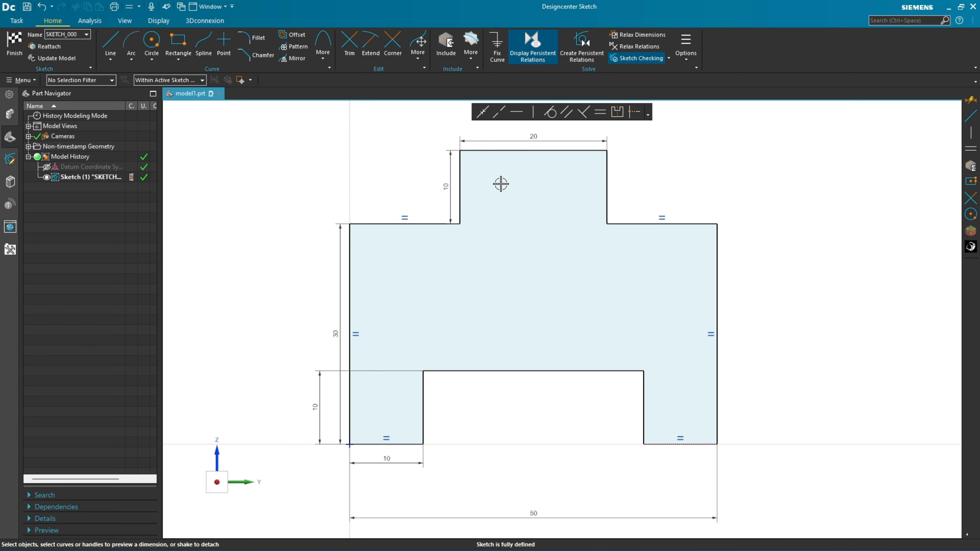
Step: Move the tab's 10 mm height dimension outward above the 30 mm dimension, and bring the 50 mm overall width dimension closer to the profile
drag(448, 186, 338, 188)
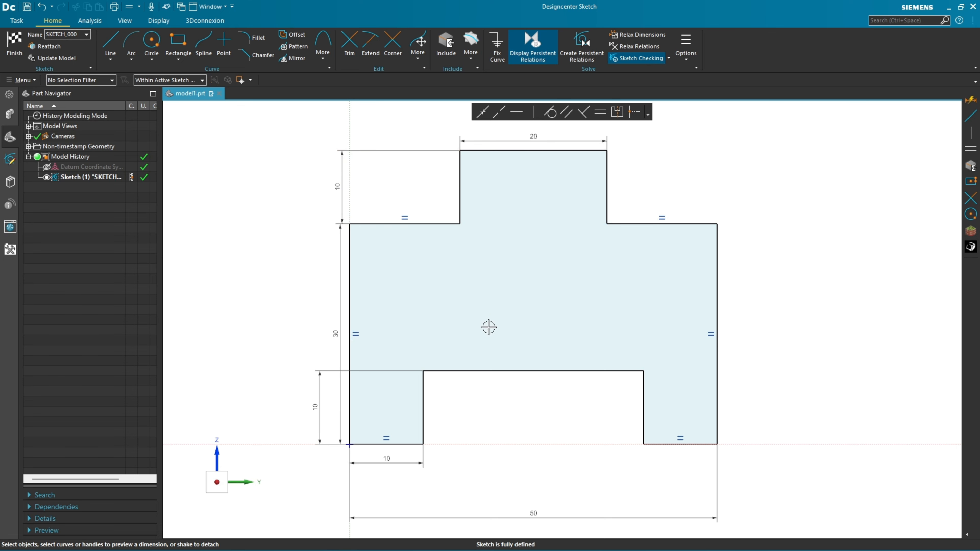
drag(532, 513, 528, 475)
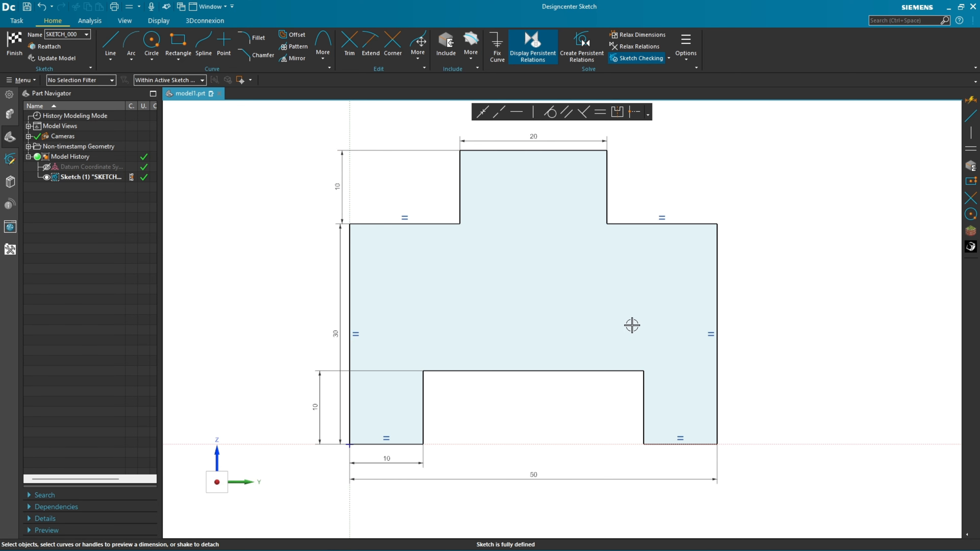
shift+middle_drag(561, 223, 581, 253)
scroll(600, 254, up, 1)
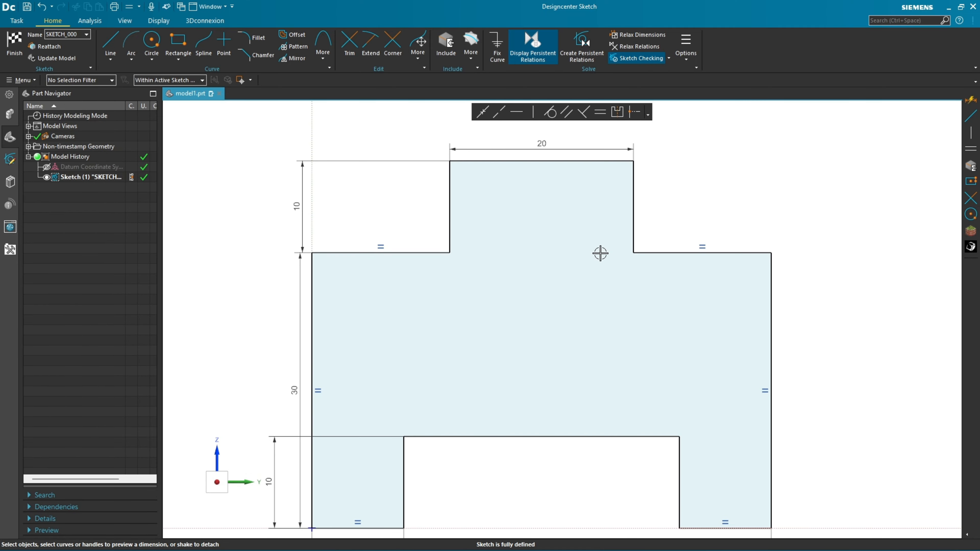
scroll(600, 254, down, 1)
shift+middle_drag(613, 290, 599, 276)
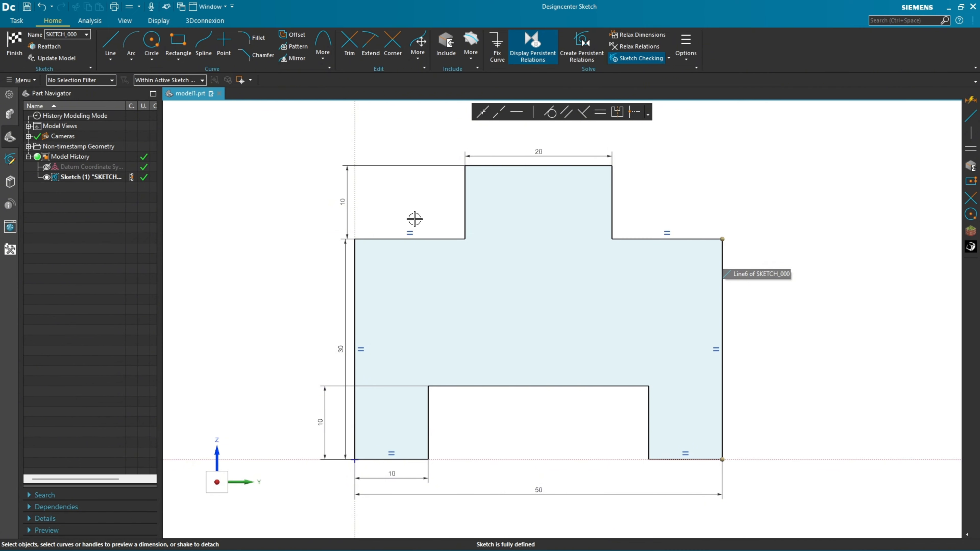
Step: Finish the profile sketch, switch to the Draw 2_1 PDF and box the 25,00 depth dimension in red
click(14, 45)
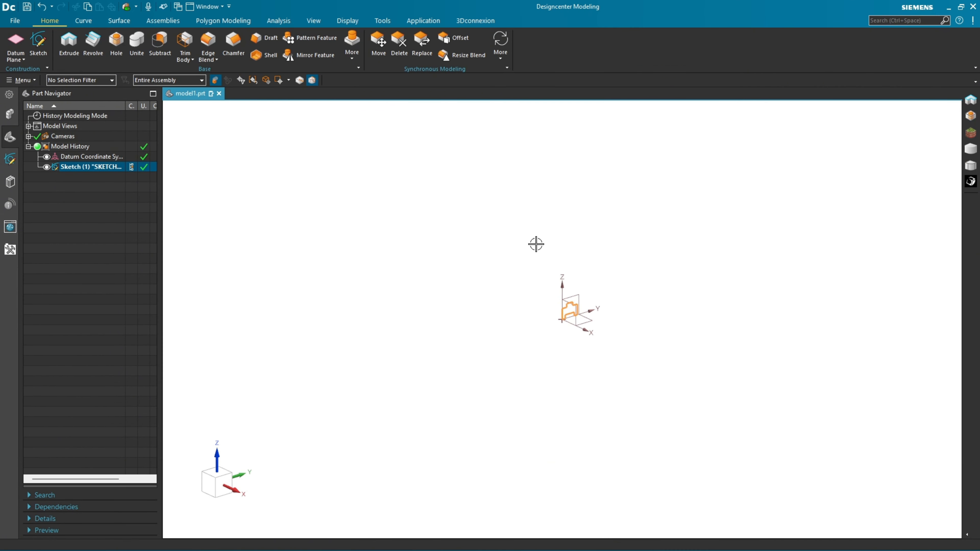
scroll(690, 278, up, 8)
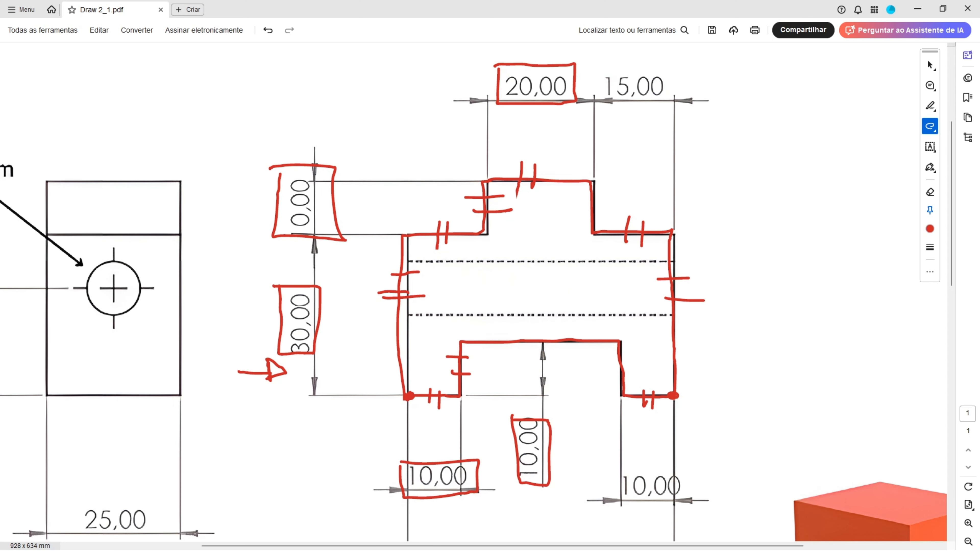
scroll(355, 301, down, 4)
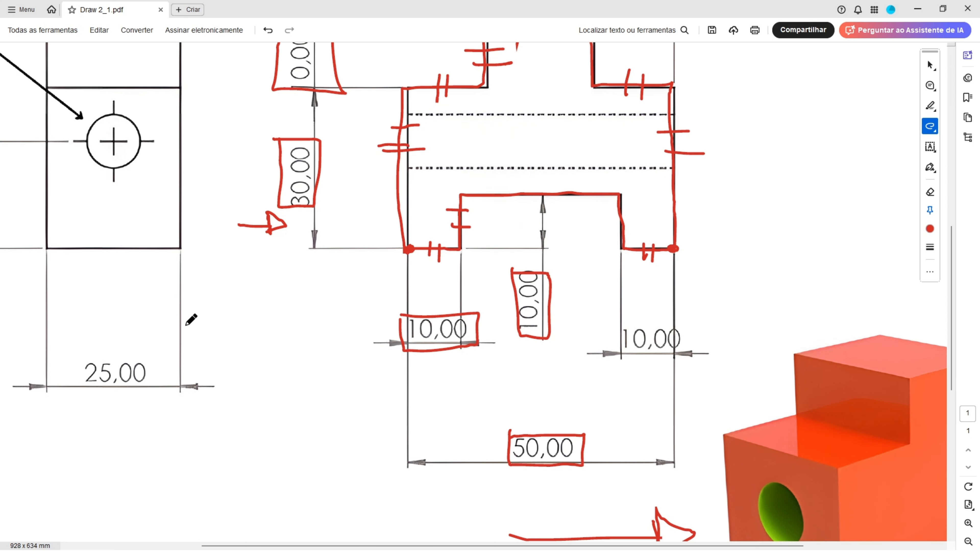
ctrl+scroll(191, 319, down, 3)
mouse_move(195, 352)
mouse_down()
mouse_move(269, 371)
mouse_move(194, 343)
mouse_up()
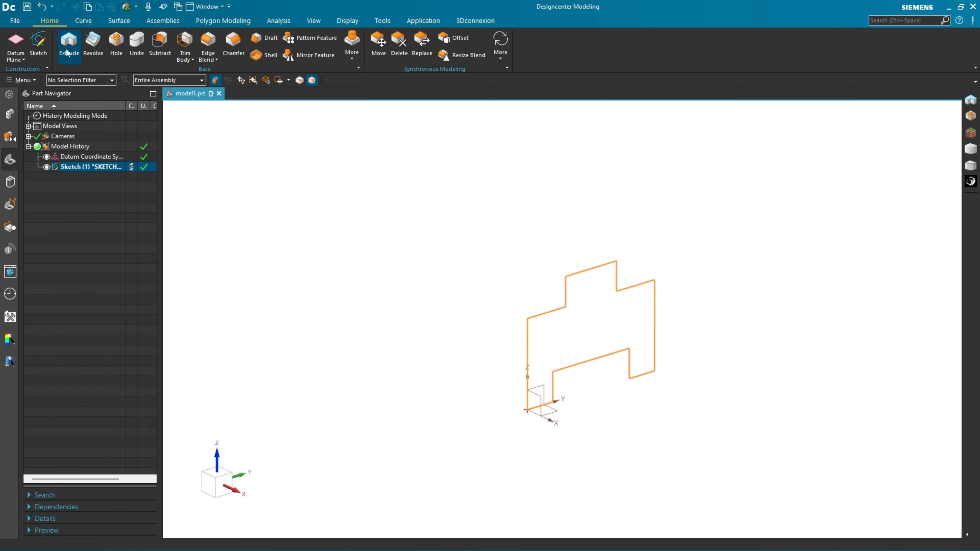
Step: Back in Designcenter, extrude the profile by a symmetric value of 25 mm and hide its sketch
click(67, 49)
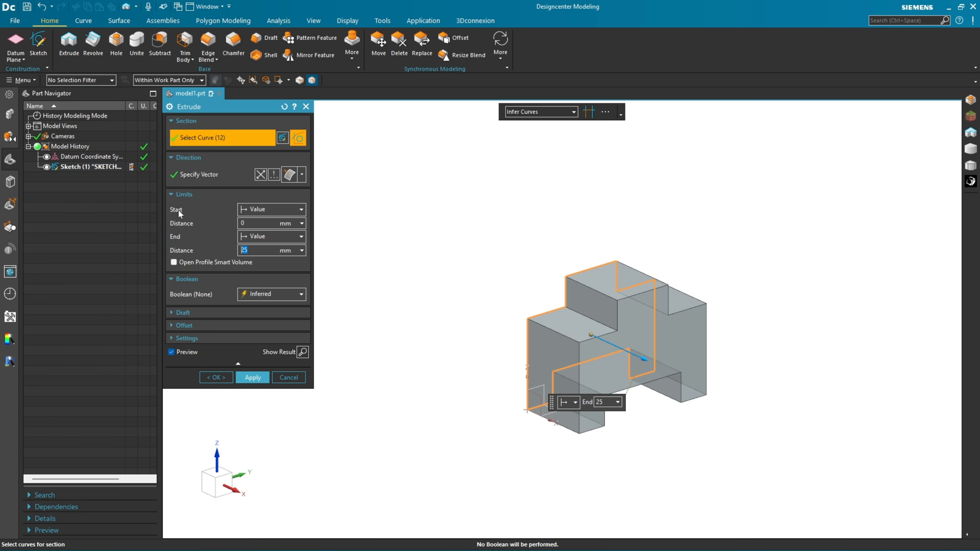
click(261, 211)
click(267, 232)
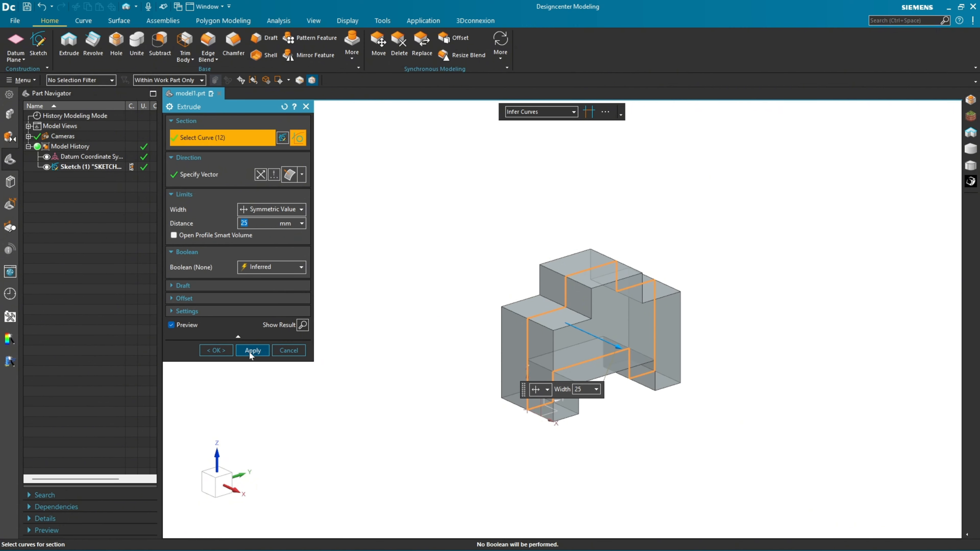
click(216, 350)
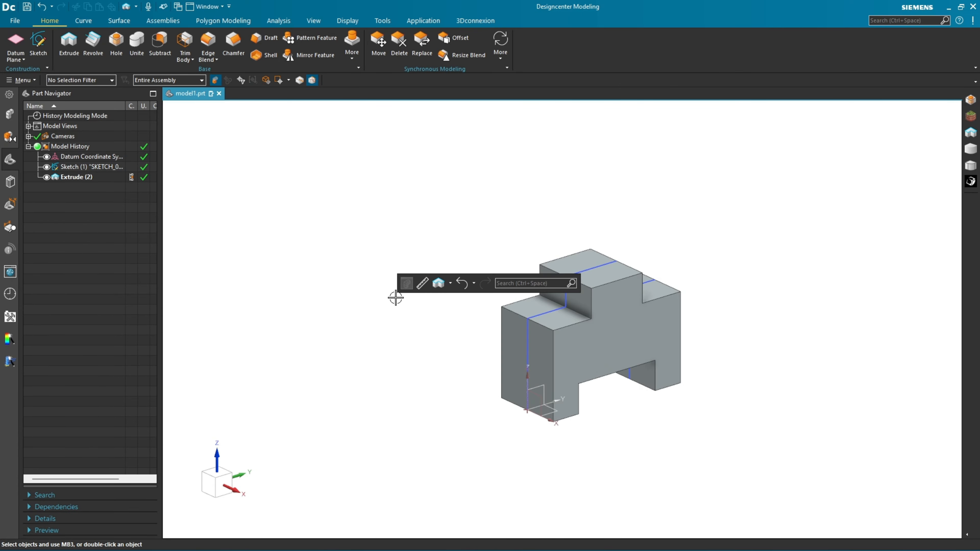
mouse_move(396, 295)
middle_down()
mouse_move(389, 339)
mouse_move(411, 363)
mouse_move(366, 347)
middle_up()
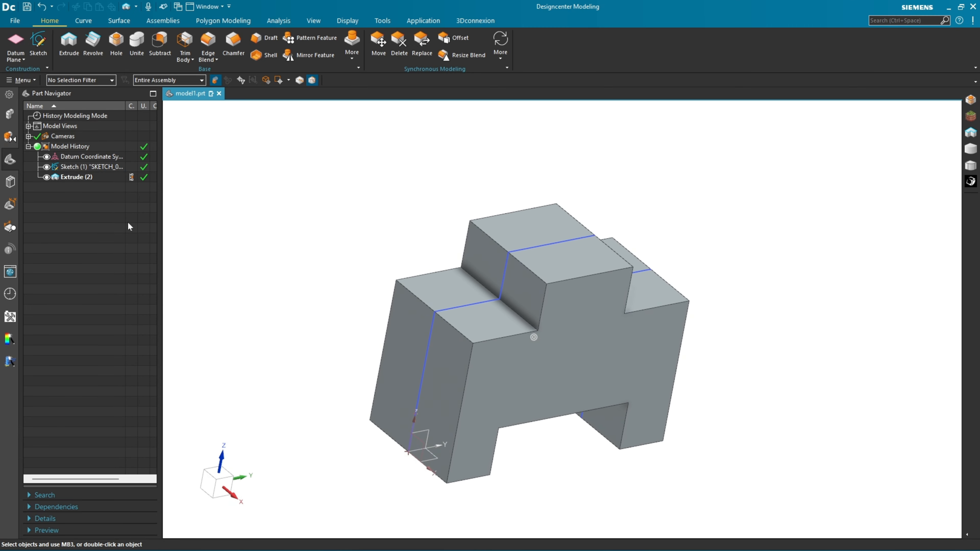
click(46, 166)
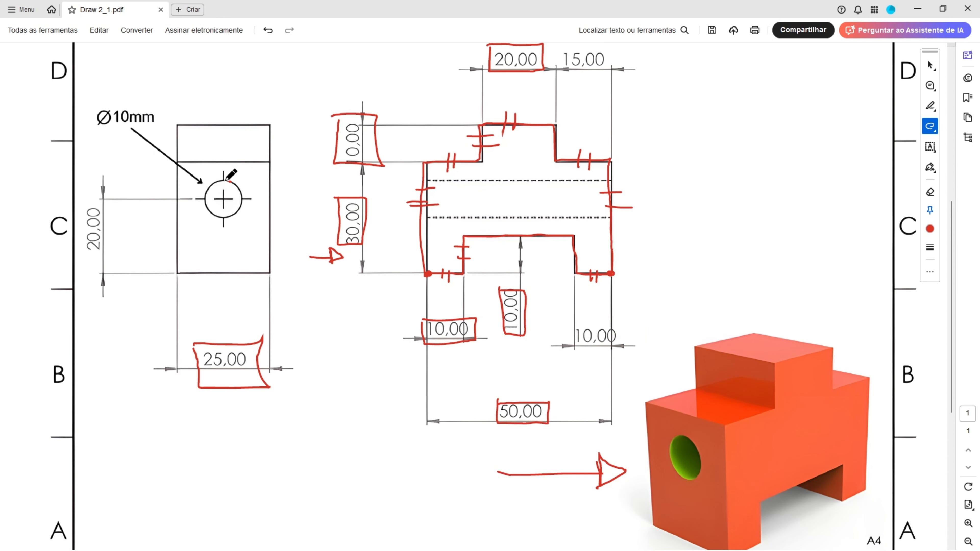
Step: In the Draw 2_1 PDF, mark the hole circle with its Ø10mm and 20,00 dimensions, and trace the hole's dashed lines in the stepped view
drag(241, 198, 225, 183)
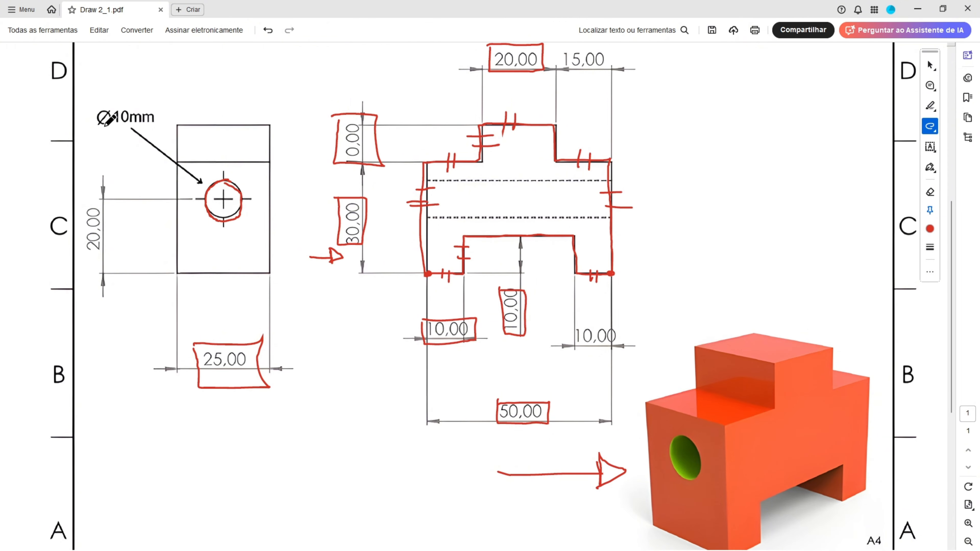
mouse_move(93, 107)
mouse_down()
mouse_move(147, 135)
mouse_move(93, 103)
mouse_up()
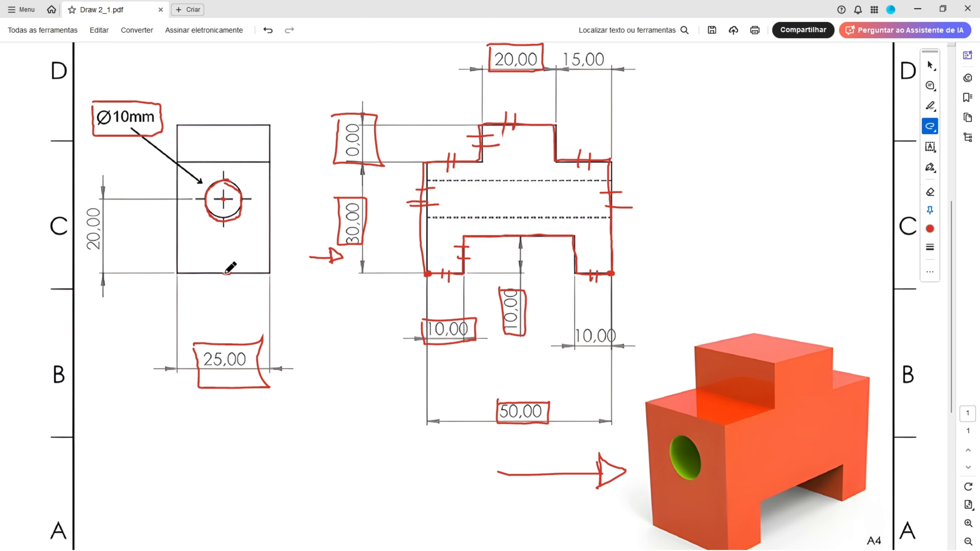
mouse_move(82, 219)
mouse_down()
mouse_move(103, 257)
mouse_move(102, 201)
mouse_up()
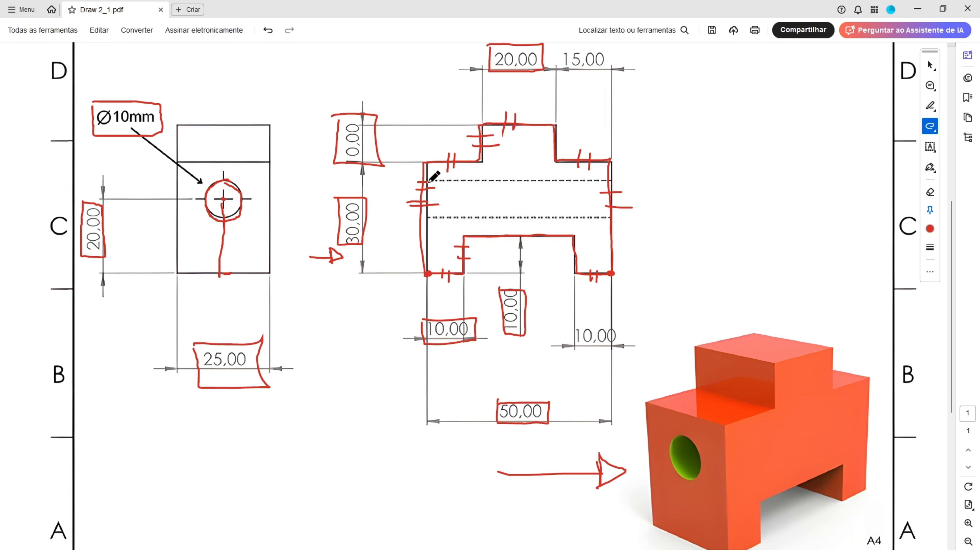
drag(429, 180, 599, 182)
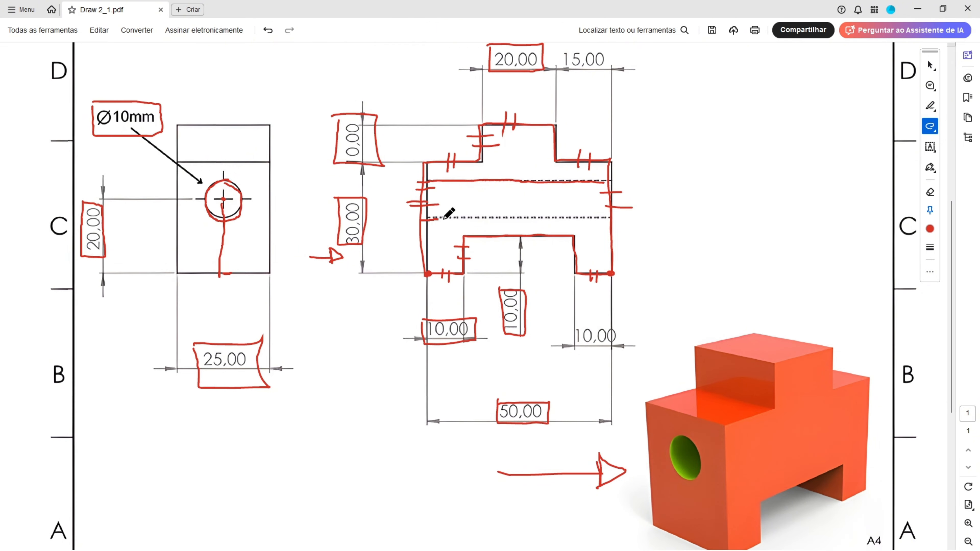
drag(428, 218, 605, 217)
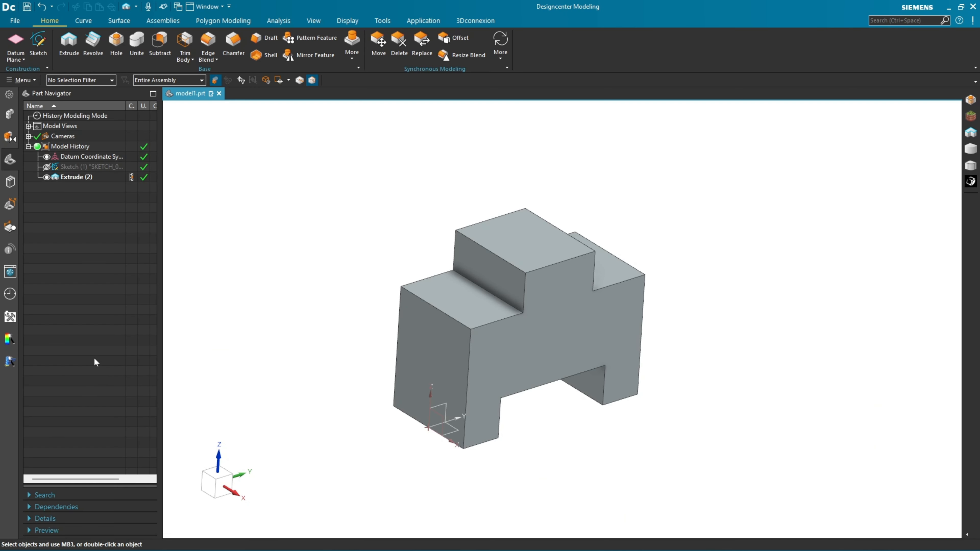
Step: In Designcenter, start a simple 10 mm hole and place its center point freehand on the block's end face below the shoulder
mouse_move(257, 220)
middle_down()
mouse_move(282, 203)
mouse_move(212, 141)
middle_up()
click(116, 42)
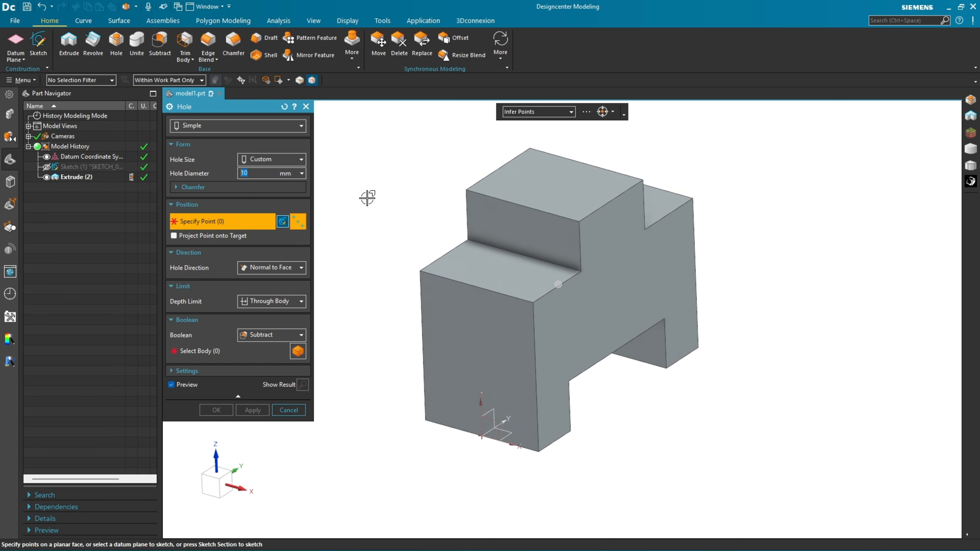
middle_drag(367, 198, 500, 341)
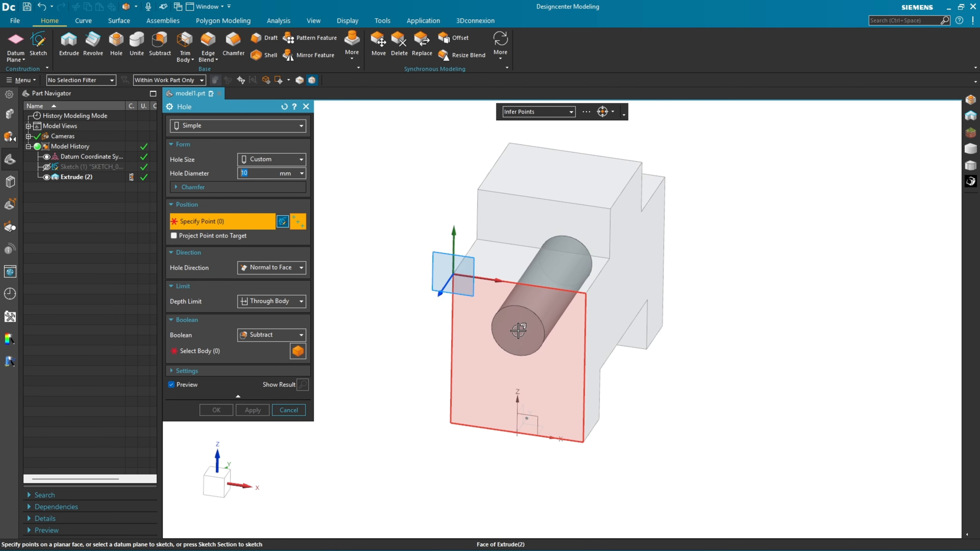
click(522, 325)
middle_drag(472, 282, 492, 274)
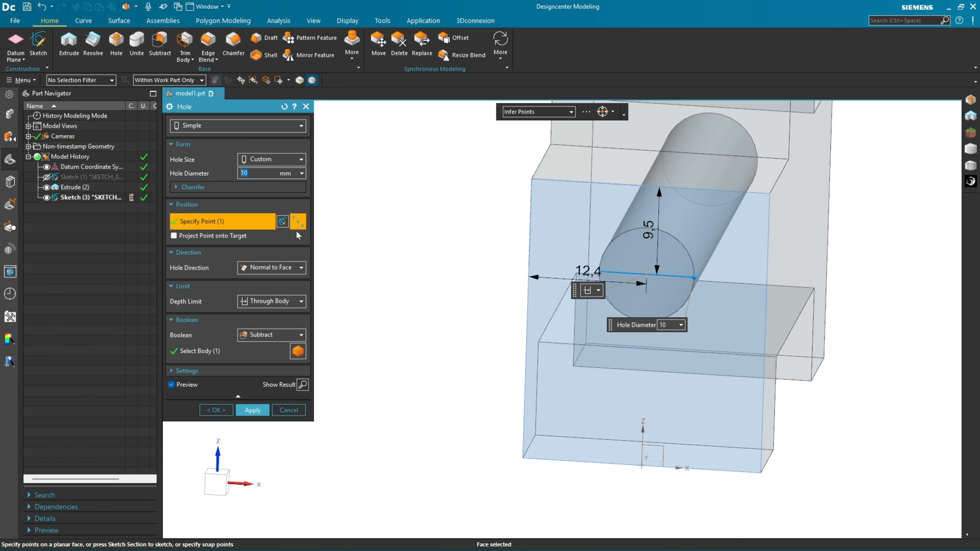
Step: In the hole's position sketch, set the center point 10 mm below the face's upper edge and 25/2 mm from its side edge
click(283, 223)
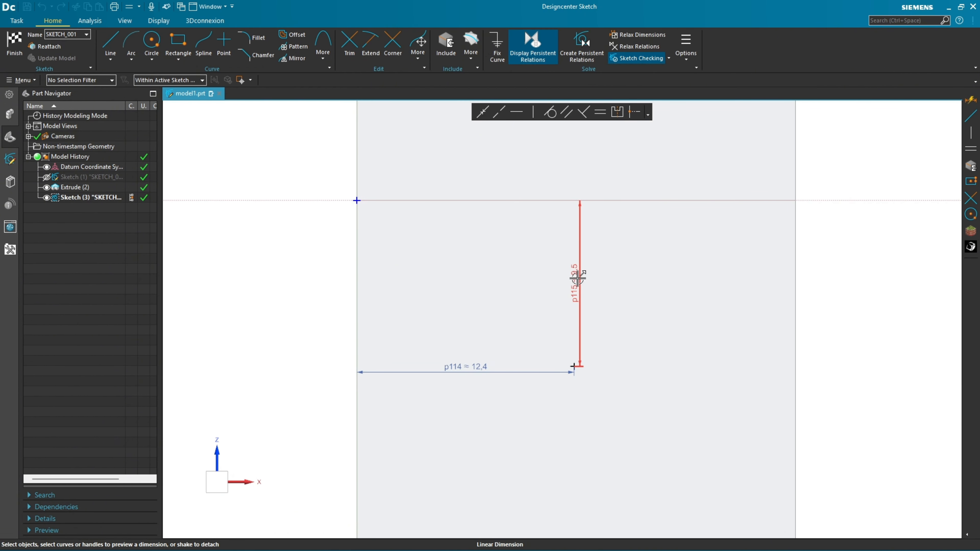
double_click(578, 277)
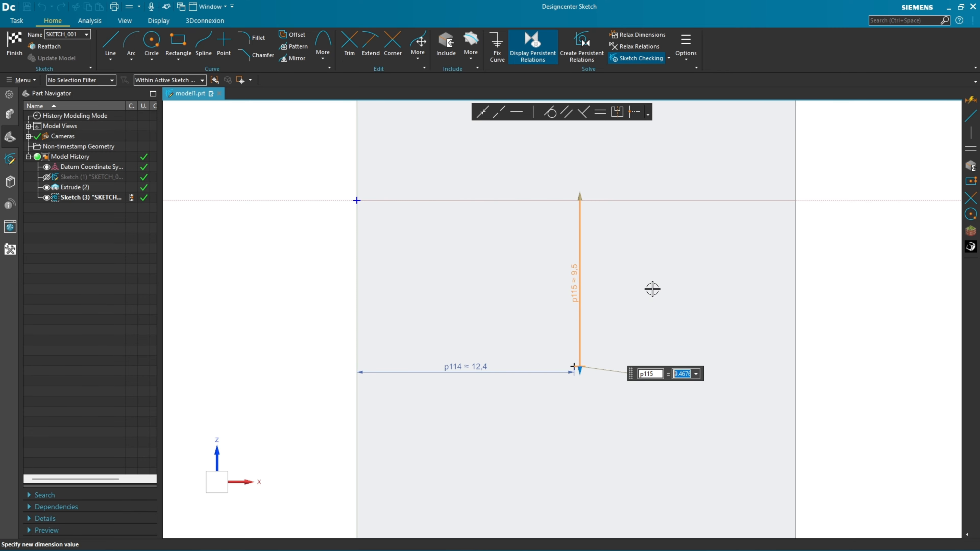
text(10)
key(Return)
double_click(463, 376)
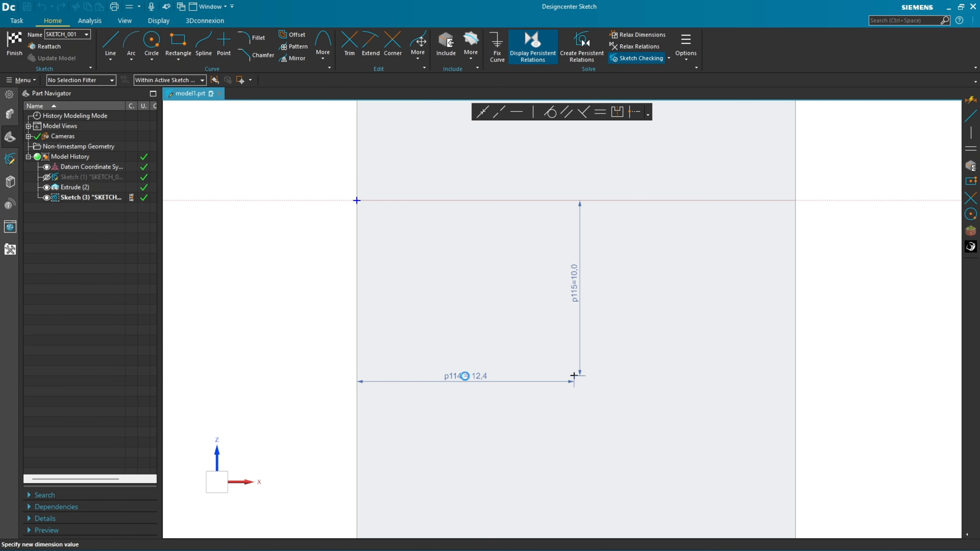
text(25/2)
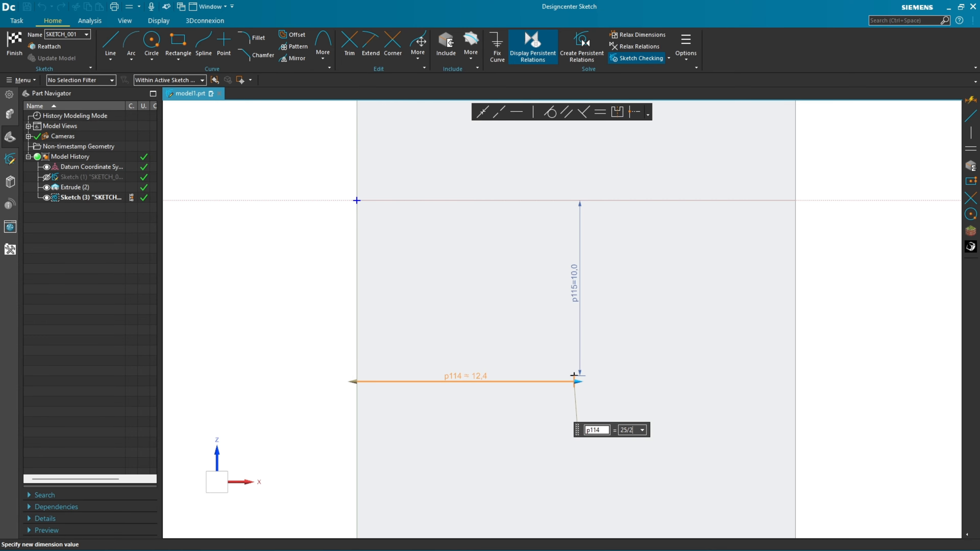
key(Return)
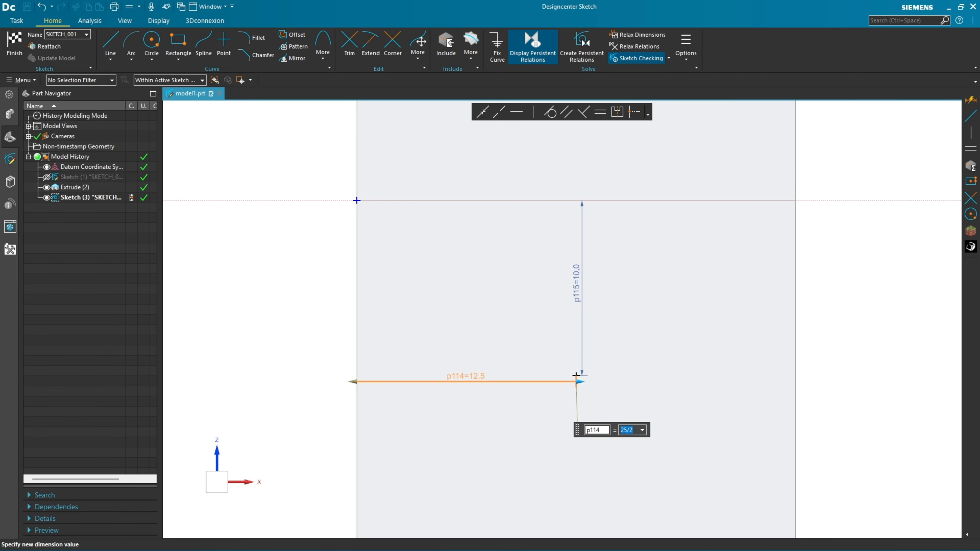
scroll(543, 346, down, 2)
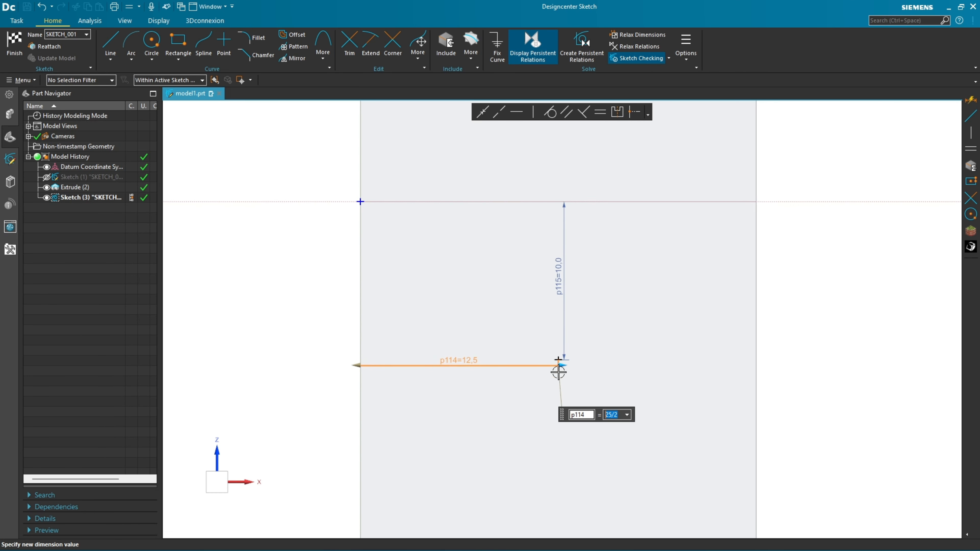
scroll(558, 372, down, 1)
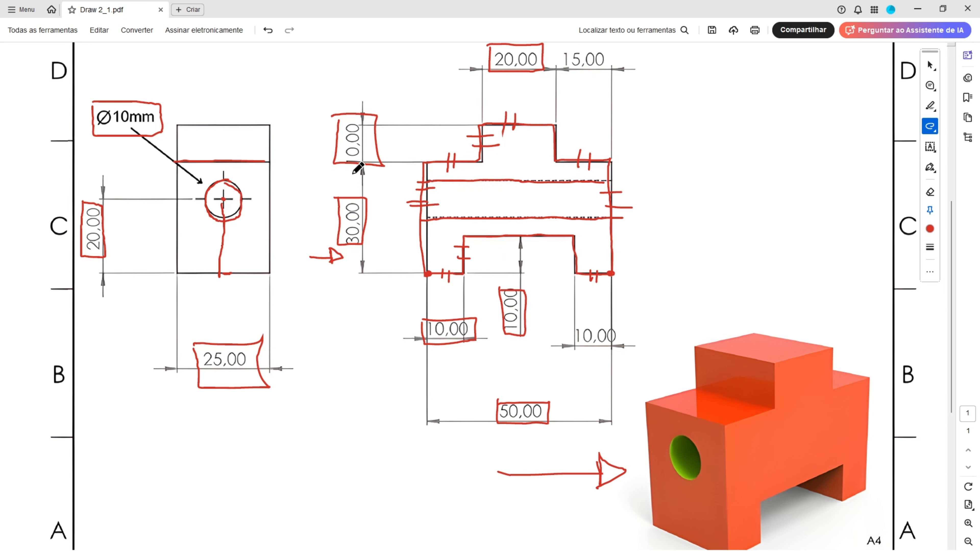
Step: In the Draw 2_1 PDF, circle the 30,00 height and mark the 10 mm offset between the shoulder line and the hole center
mouse_move(339, 197)
mouse_down()
mouse_move(349, 257)
mouse_move(370, 225)
mouse_up()
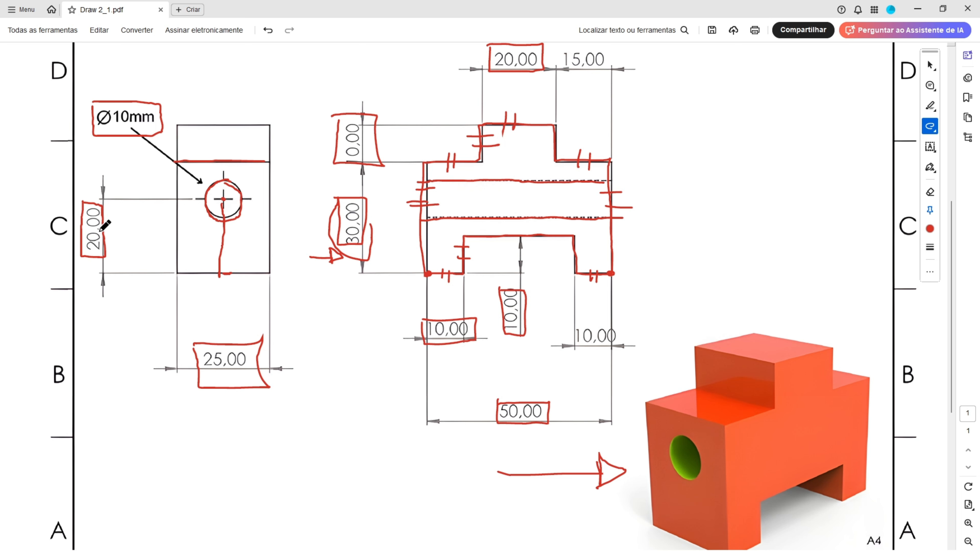
drag(182, 198, 237, 198)
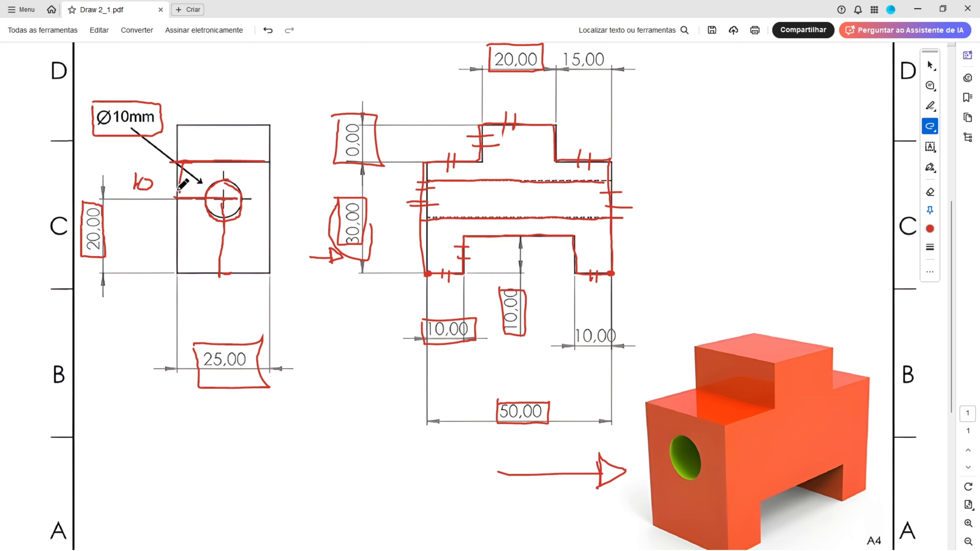
drag(196, 163, 239, 162)
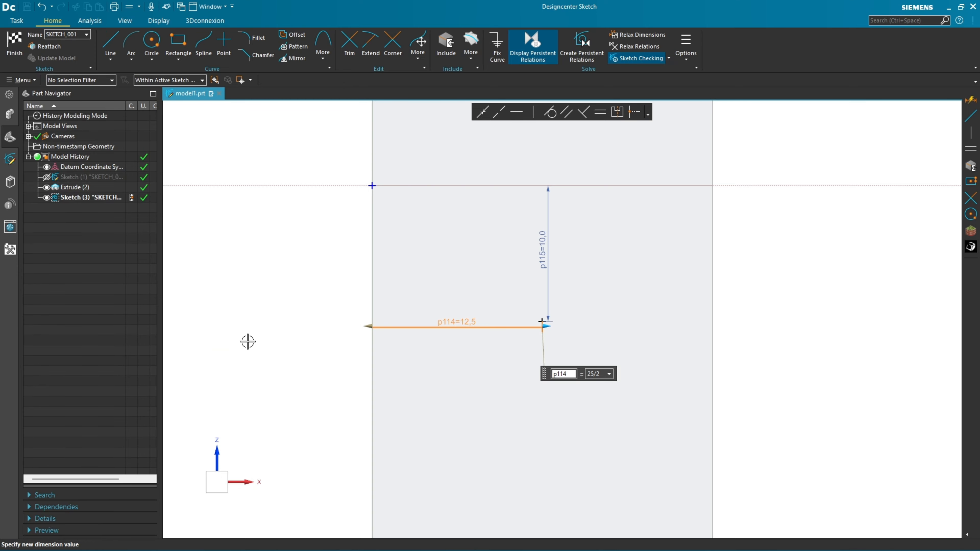
Step: Back in Designcenter, finish the position sketch and create the 10 mm hole with the Through Body depth limit
click(14, 47)
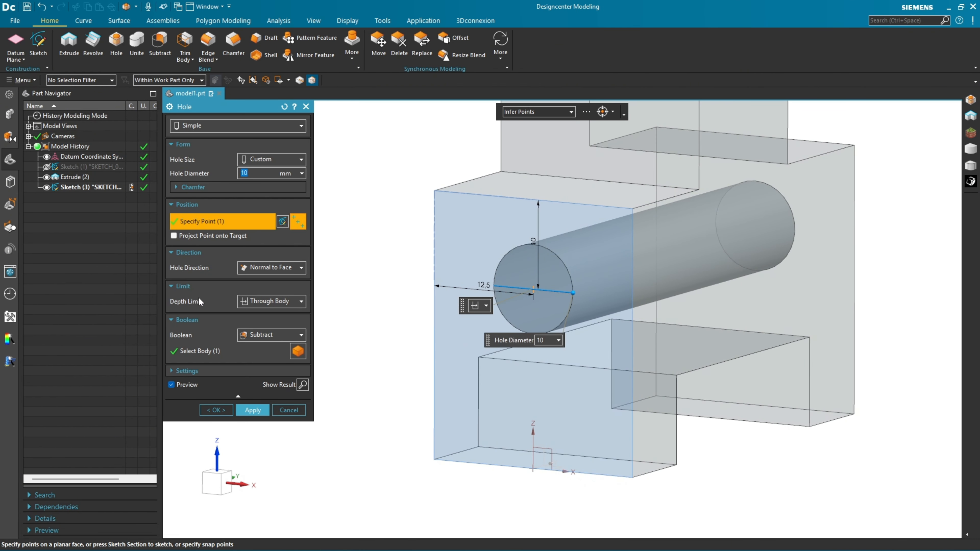
click(280, 302)
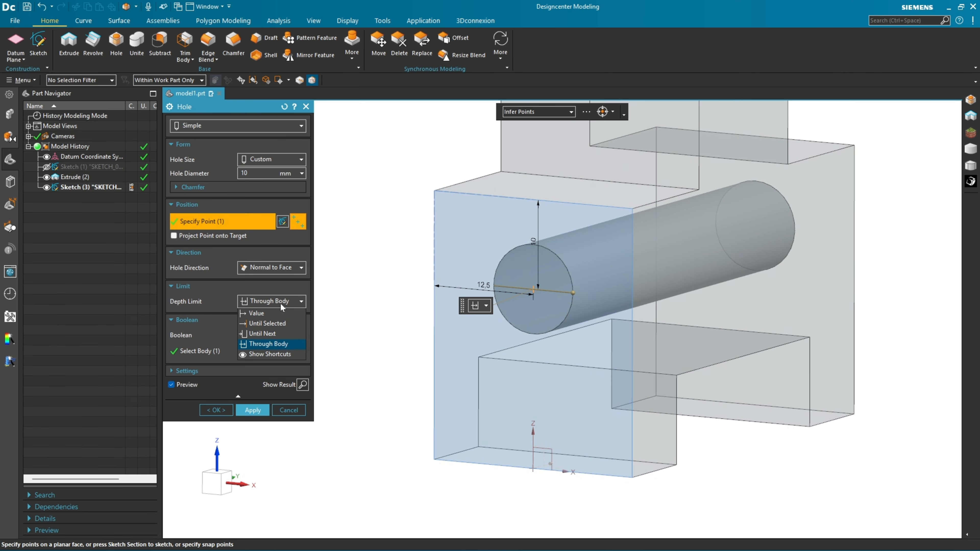
click(268, 343)
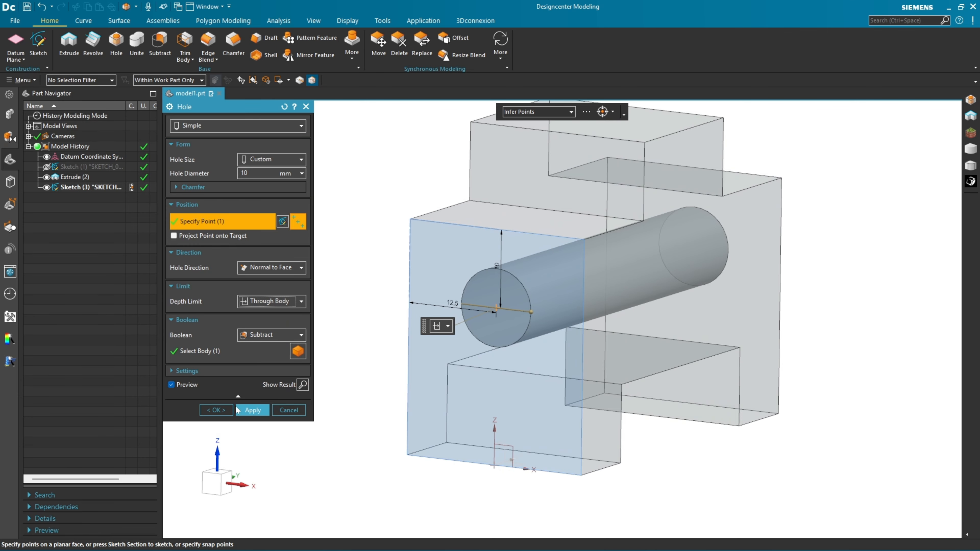
click(216, 410)
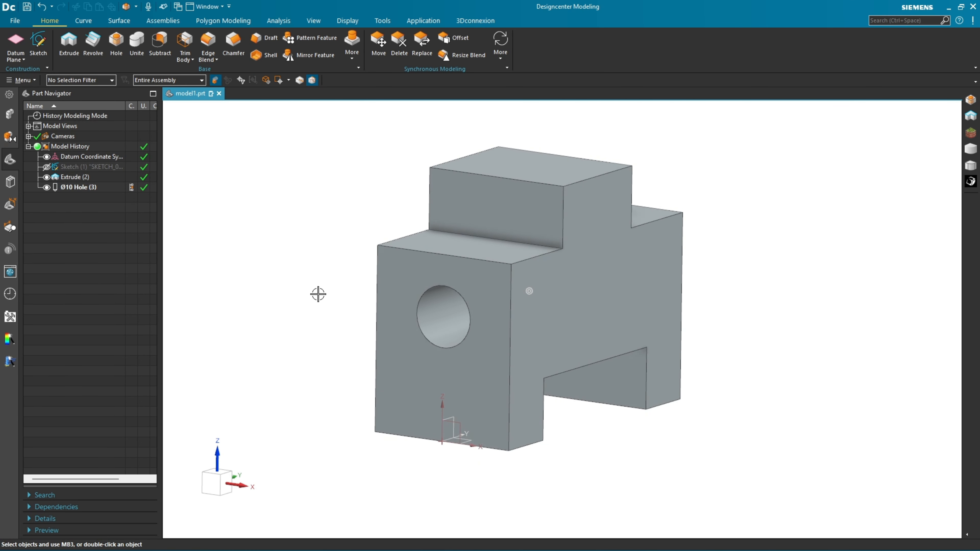
Step: Section the view through the block on the X plane to inspect the hole, and turn the section clipping off
click(315, 22)
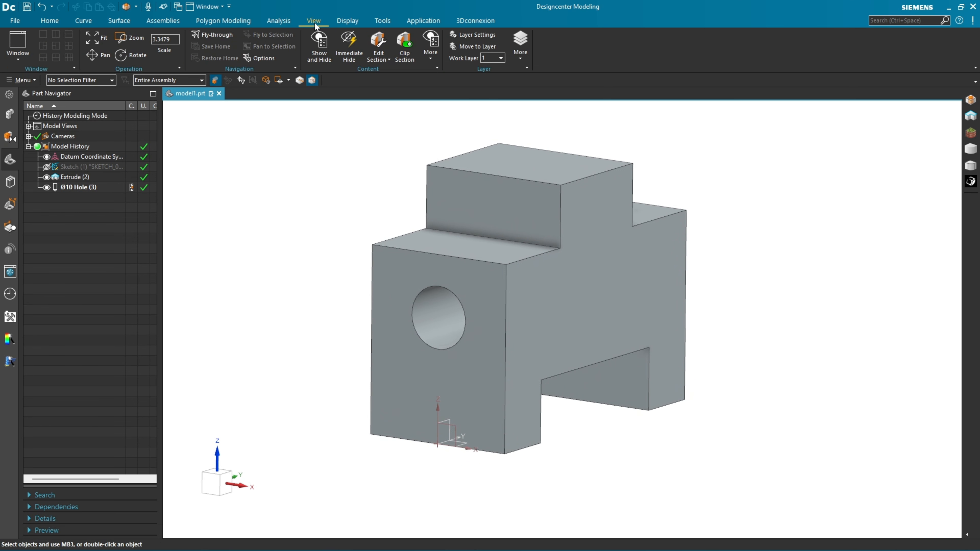
click(380, 44)
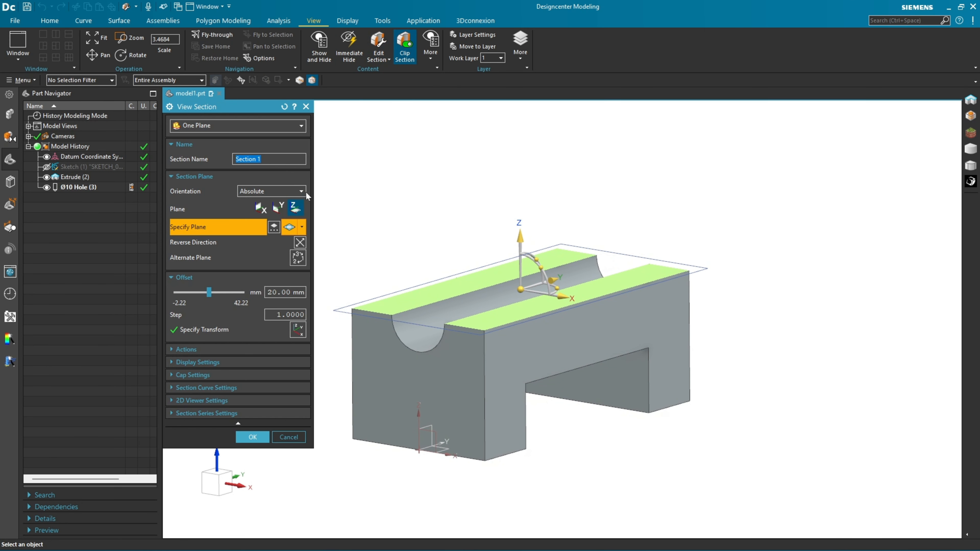
click(278, 208)
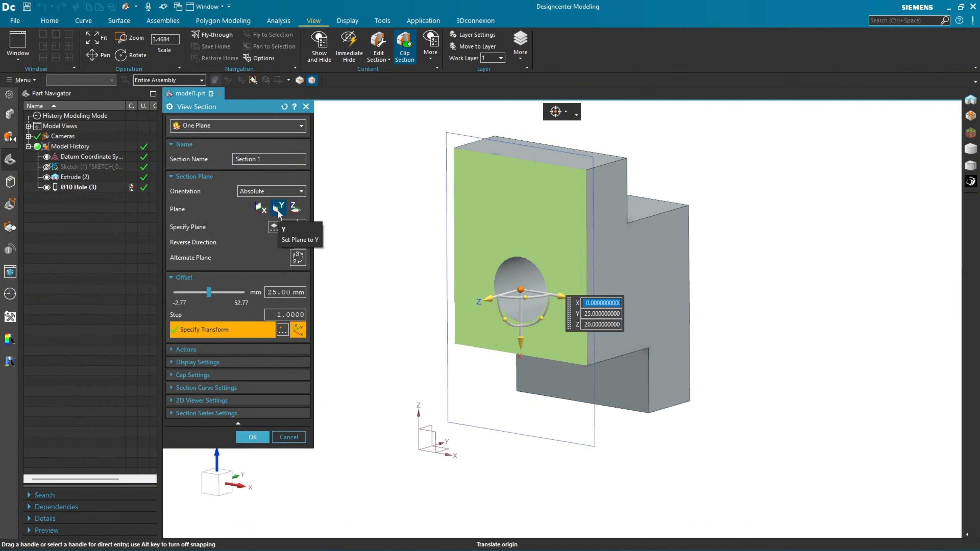
click(261, 210)
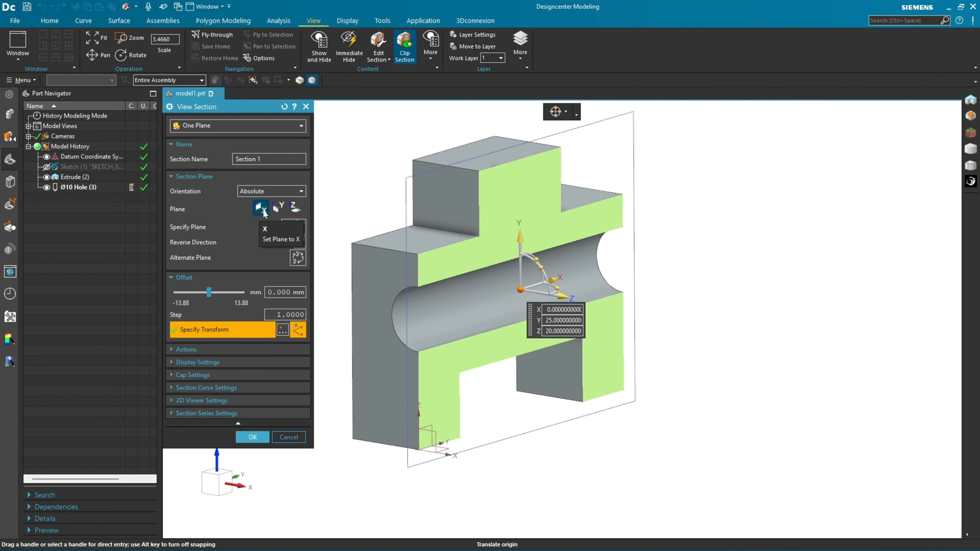
click(253, 437)
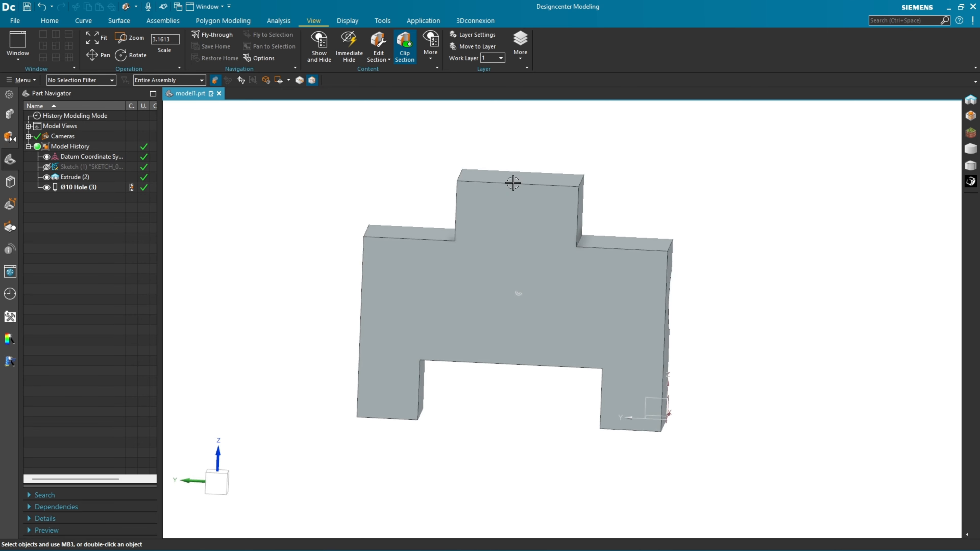
click(404, 45)
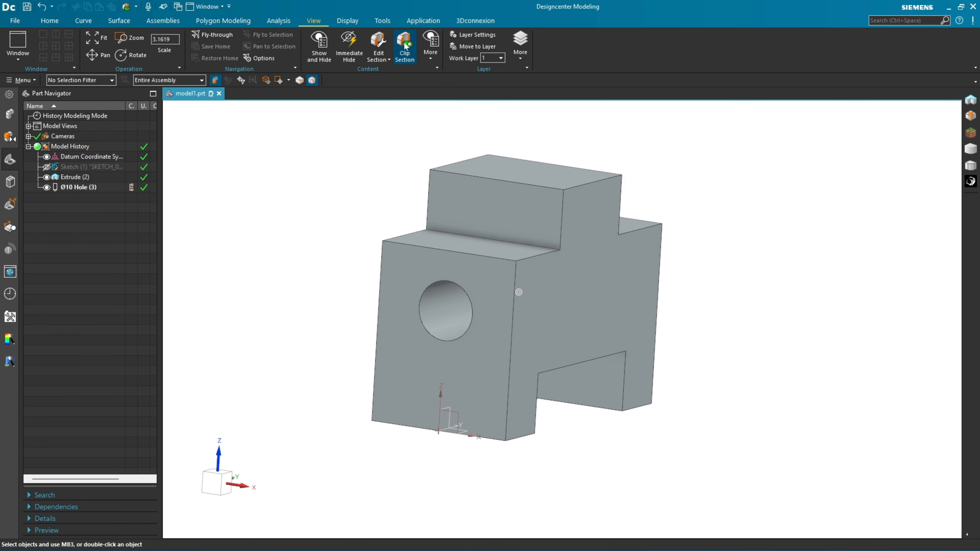